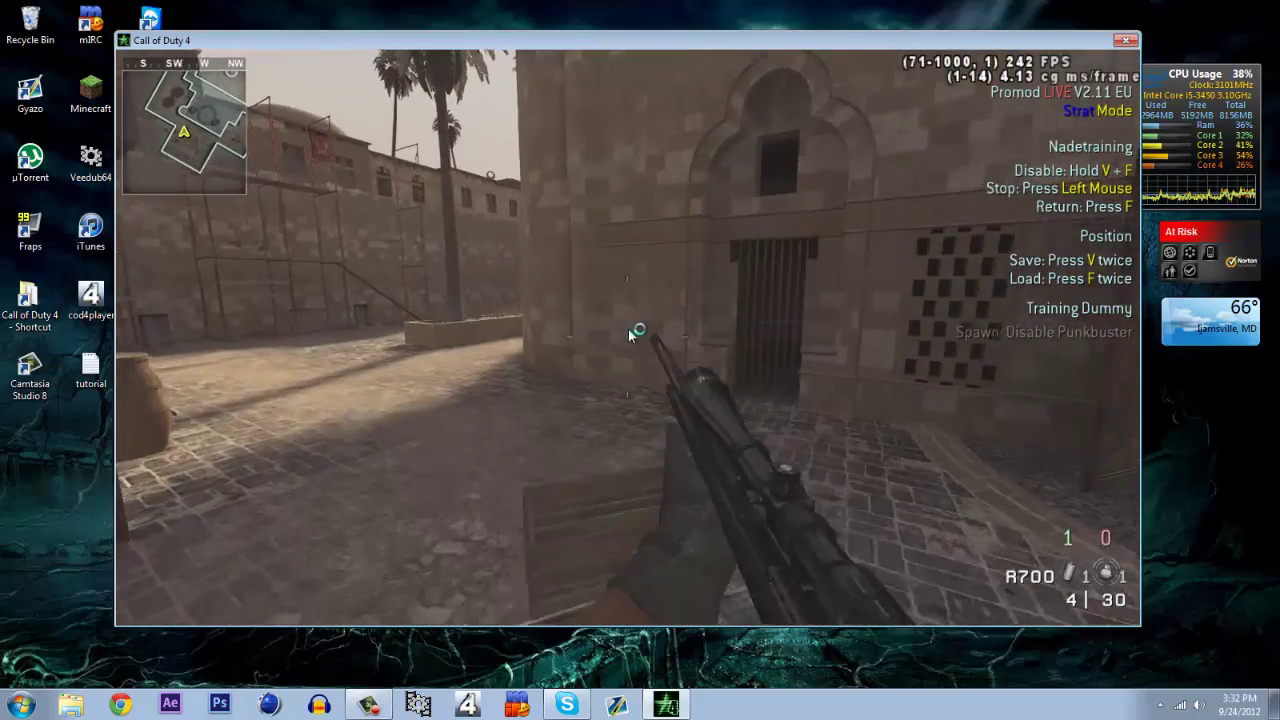
Bind F4 in the game console with the command /bind f4 toggle cl_avidemo 150 0.
key(grave)
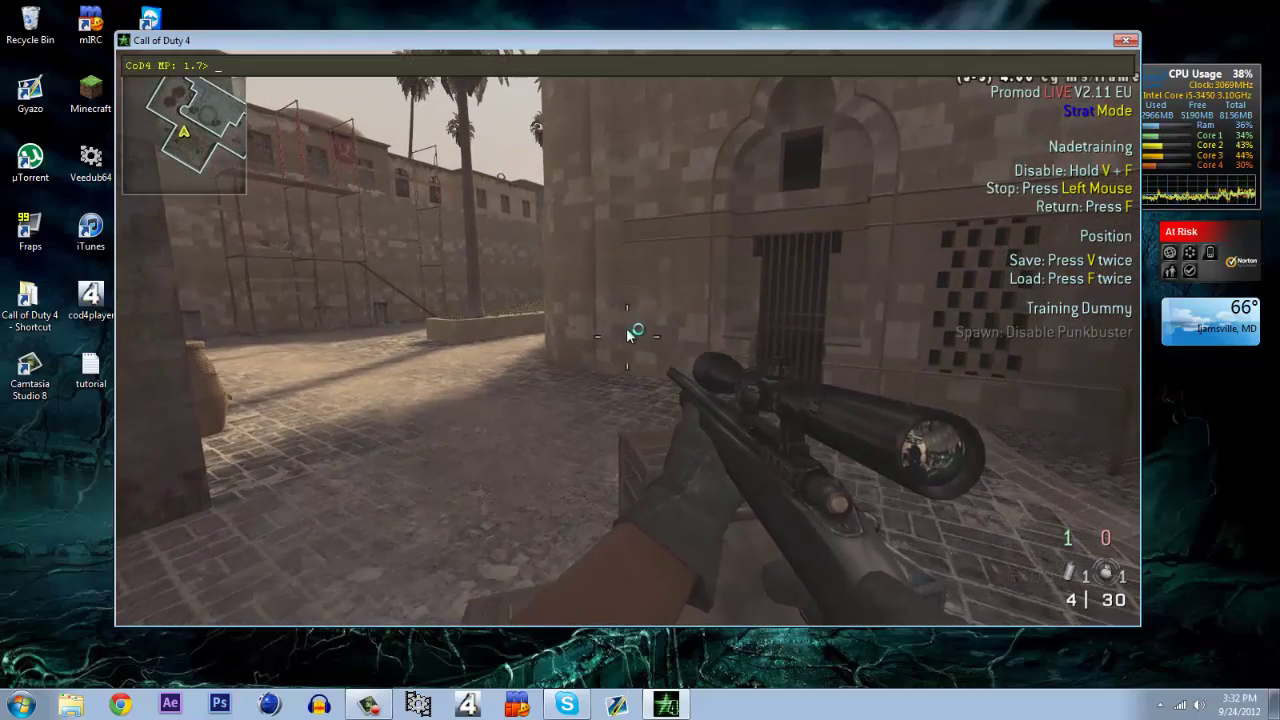
text(bind f3)
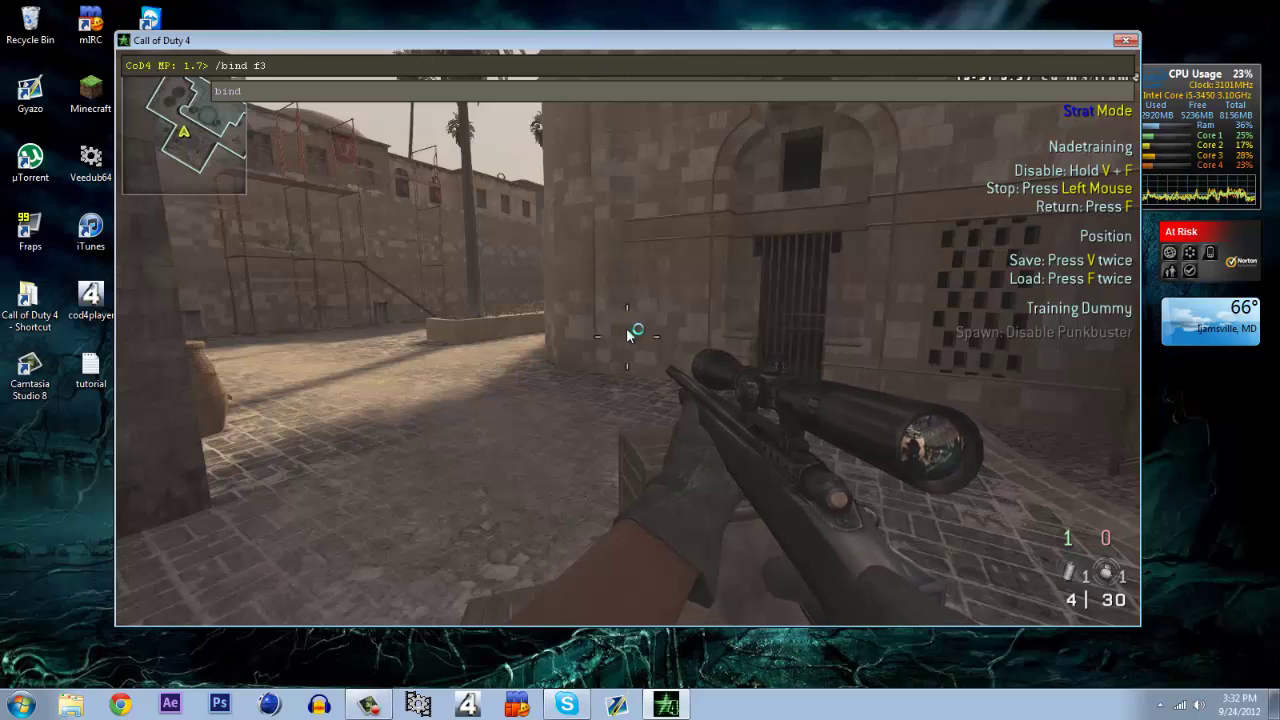
key(Return)
text(/bind f4 toggle cl_avidemo 150 0)
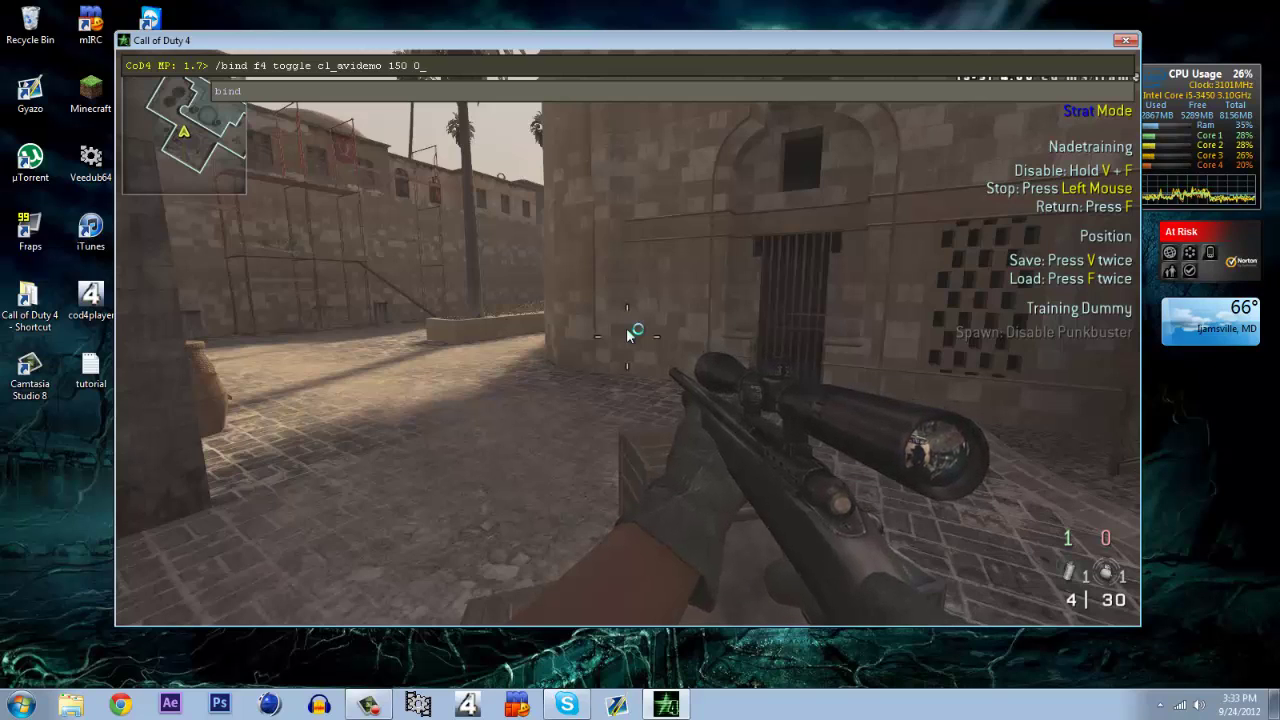
key(Return)
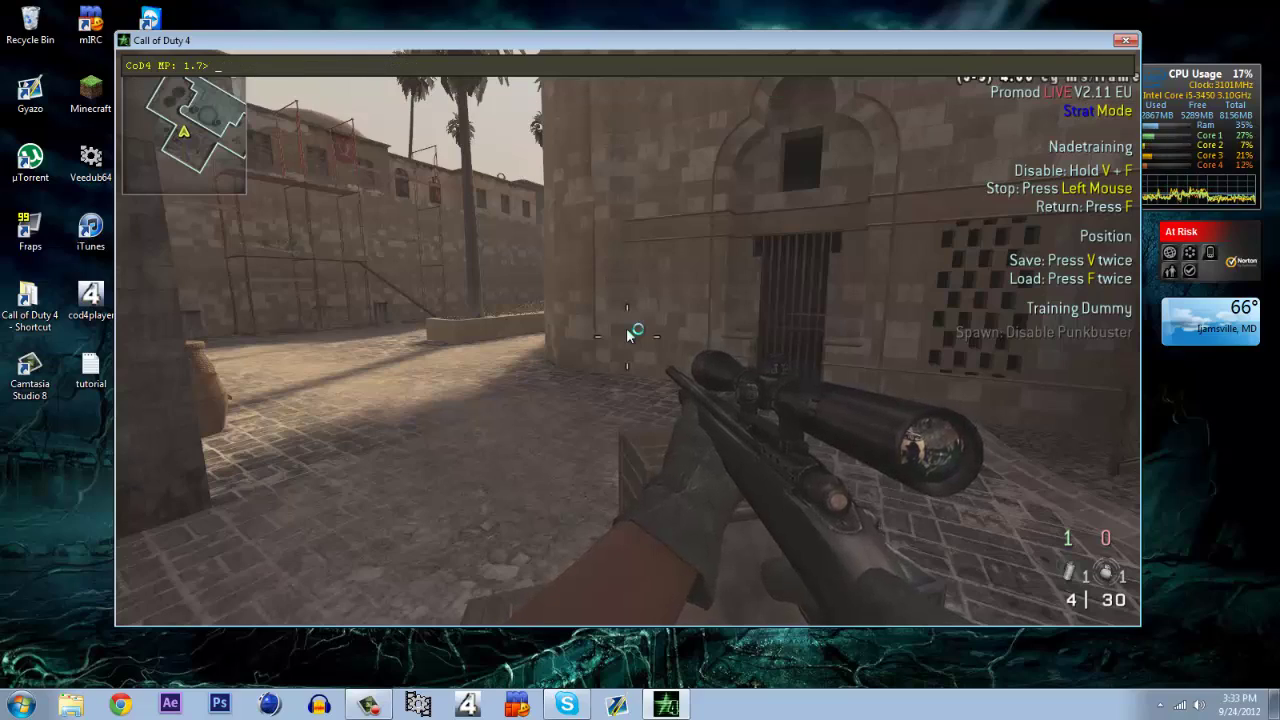
key(grave)
Walk through the courtyard toward the scaffolding wall and switch to the Desert Eagle.
key(w)
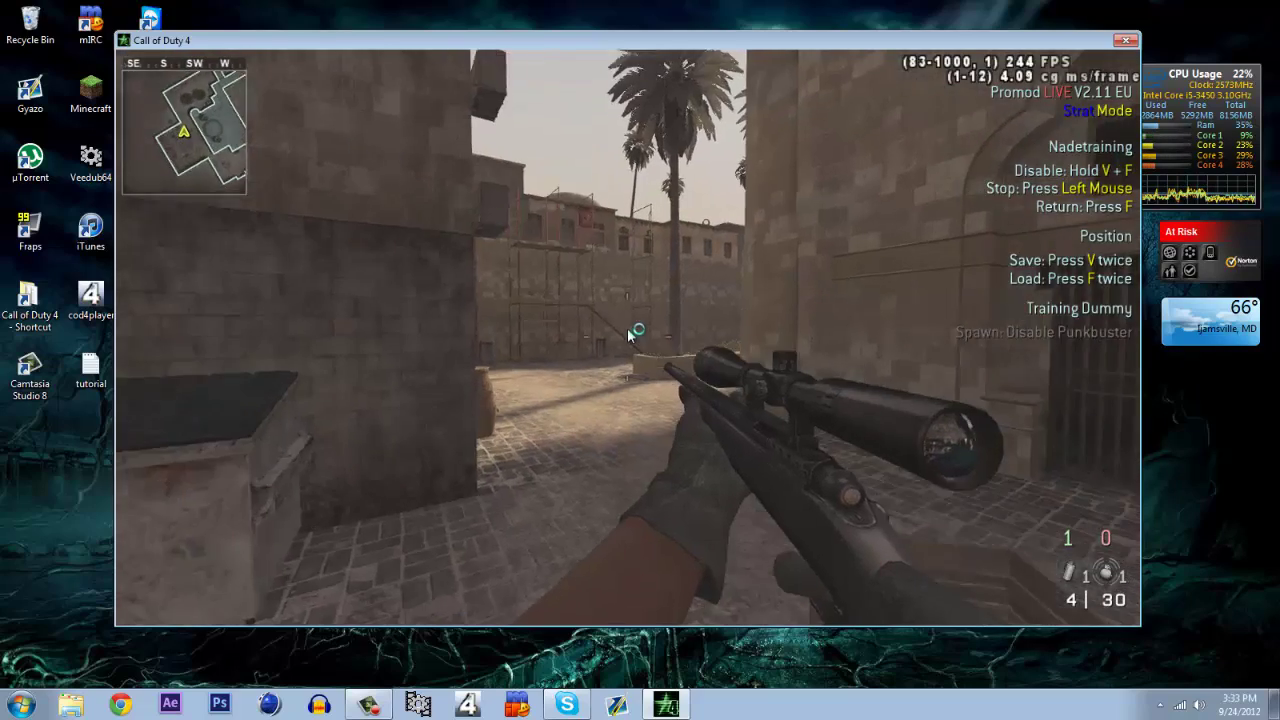
key(w)
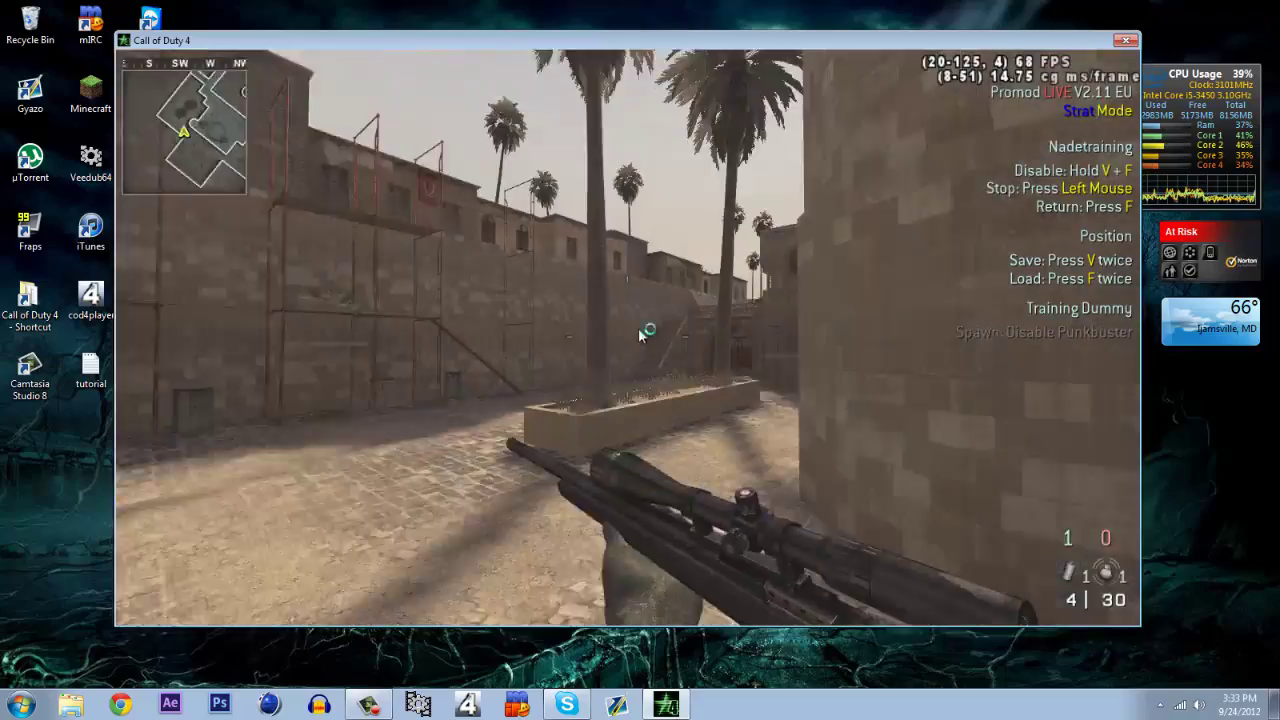
key(w)
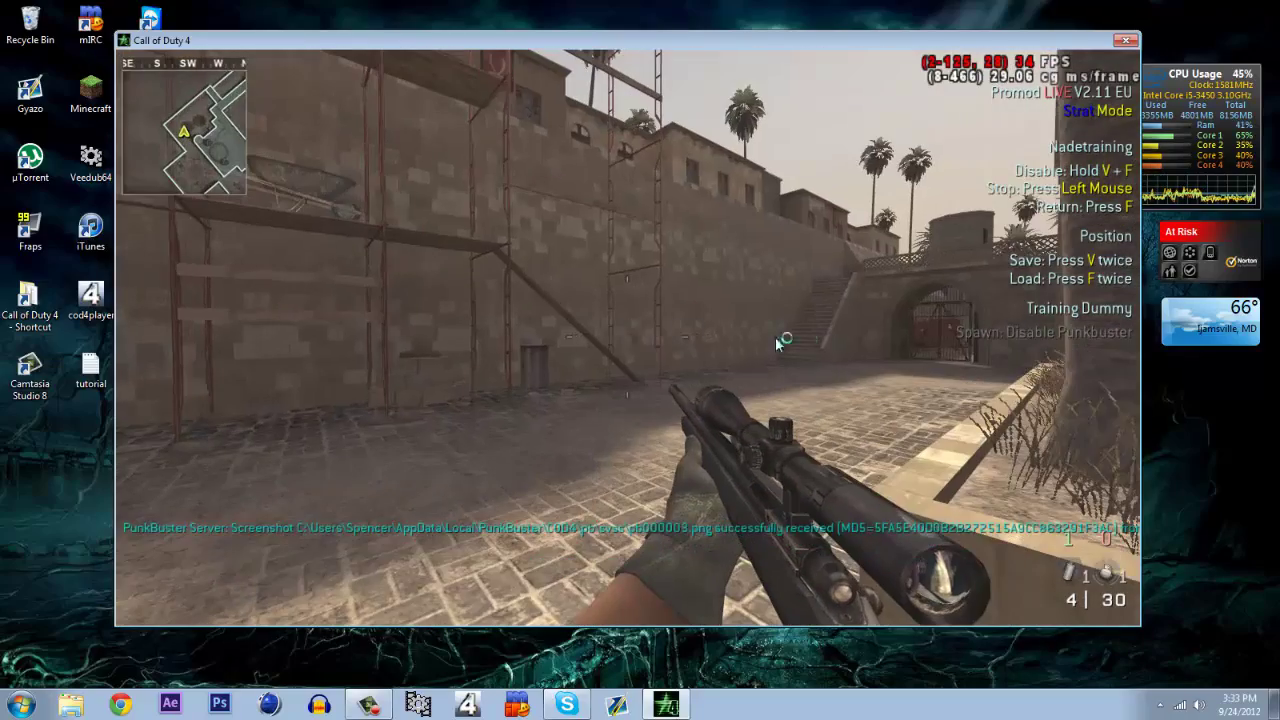
key(w)
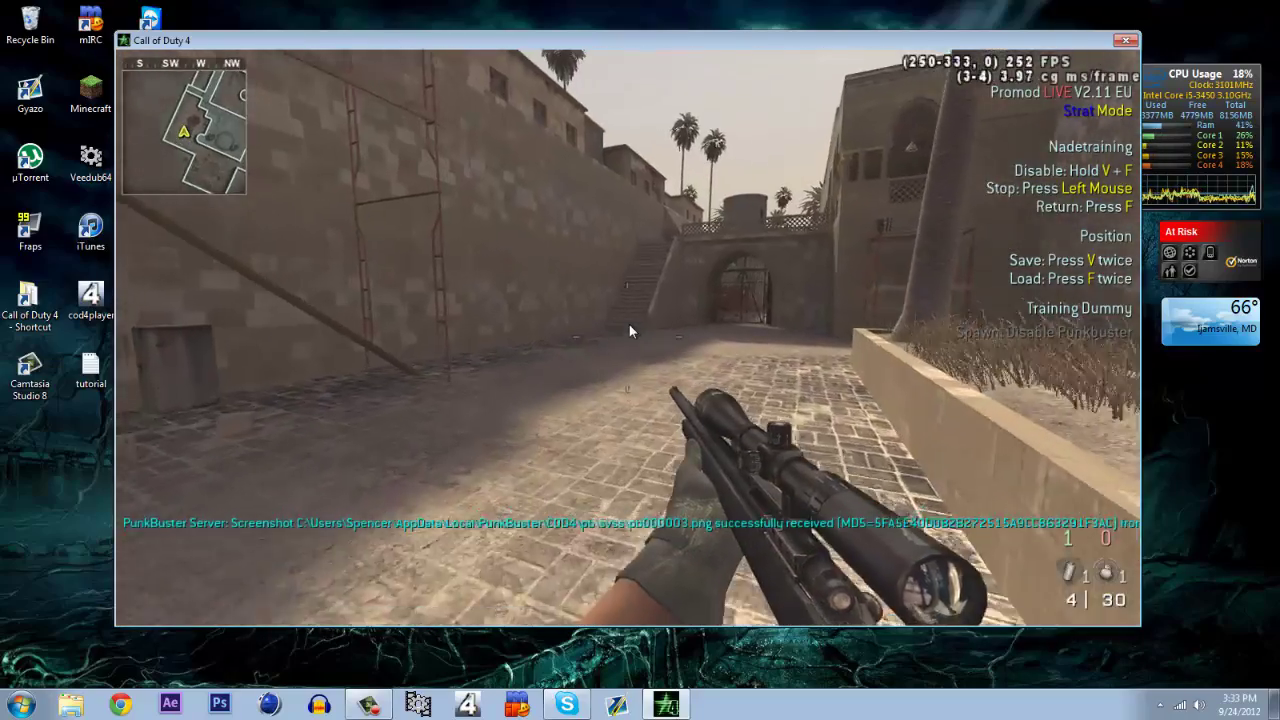
key(w)
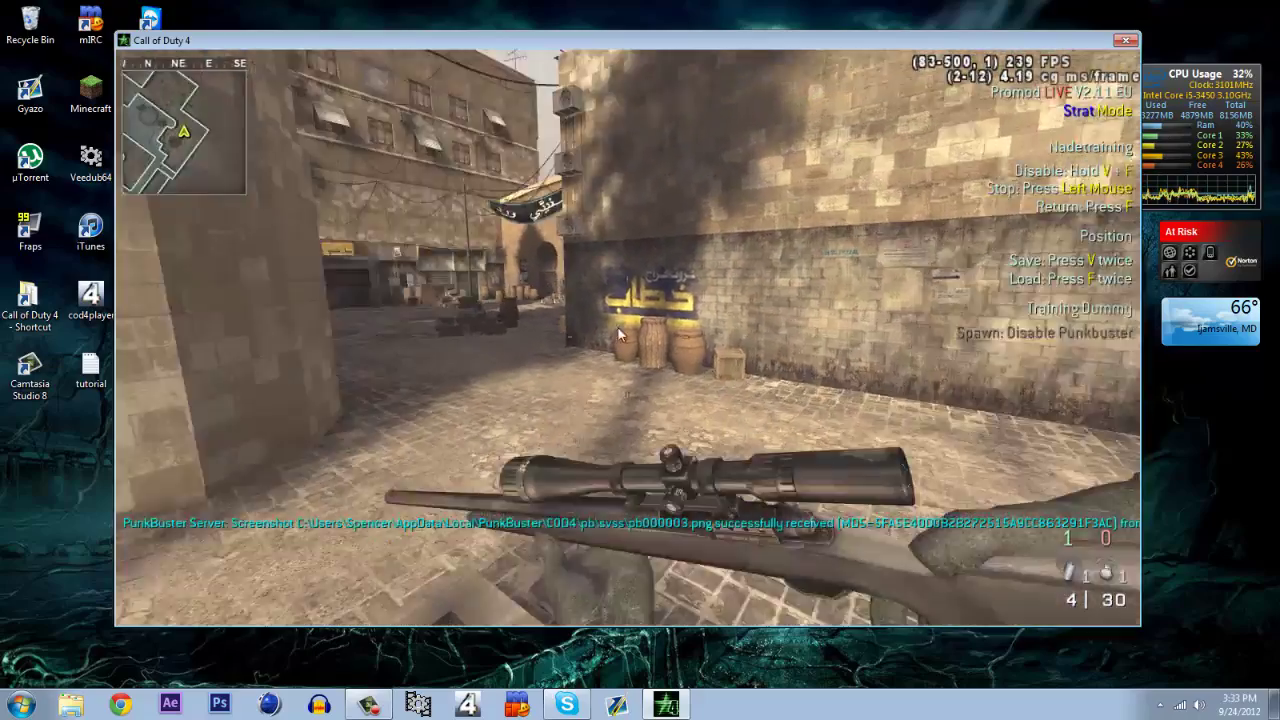
key(w)
key(2)
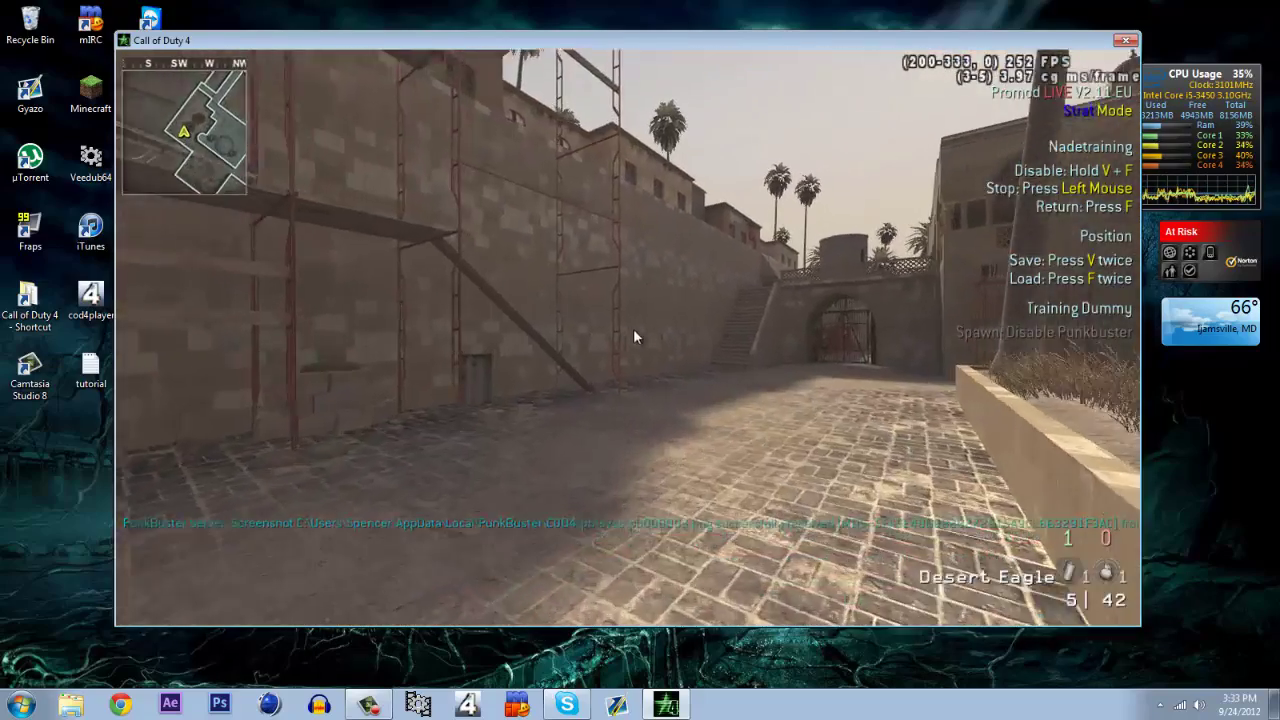
Leave the current match and close Call of Duty 4.
key(Escape)
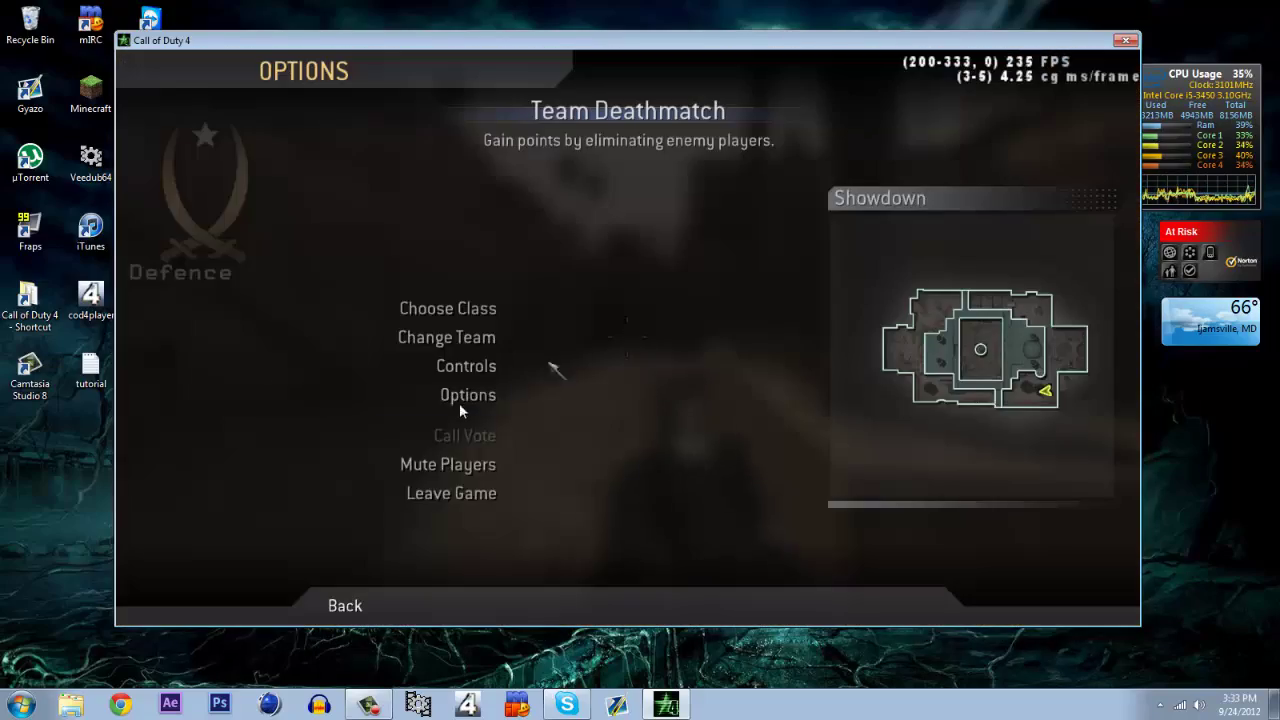
click(416, 495)
click(622, 352)
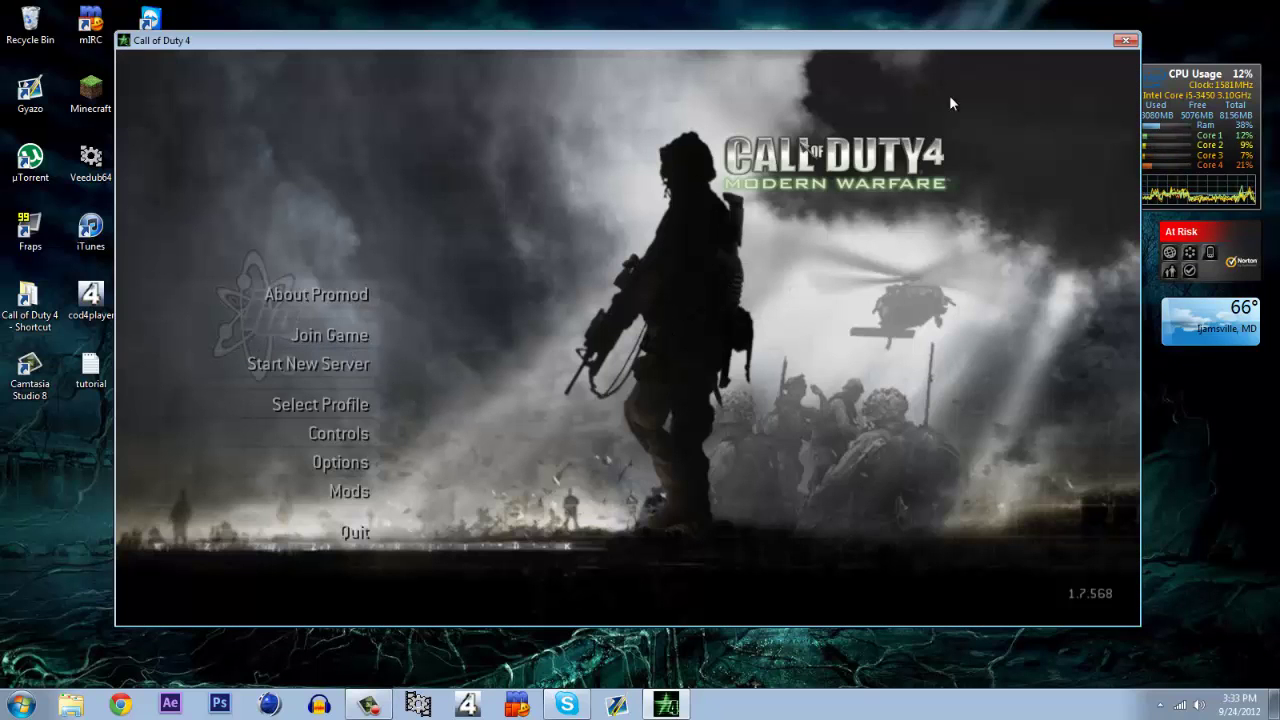
click(1126, 41)
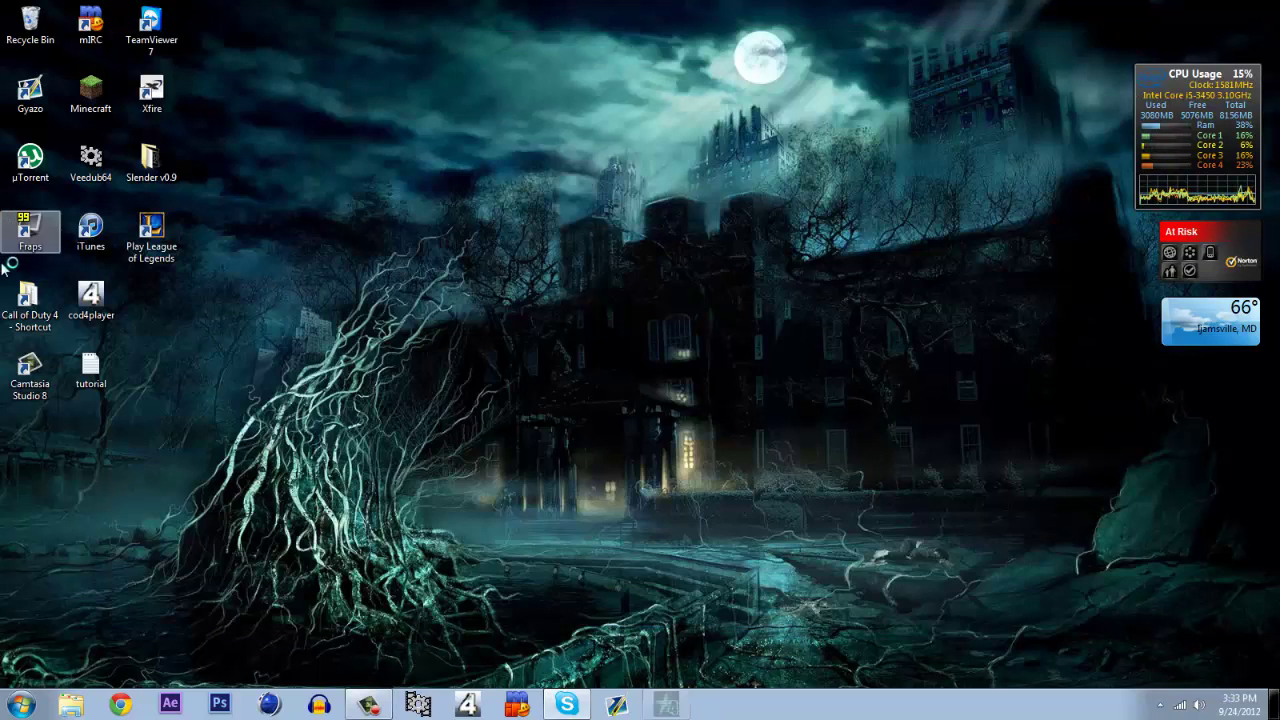
Open the main folder inside the Call of Duty 4 installation folder and find the tut config file.
double_click(15, 313)
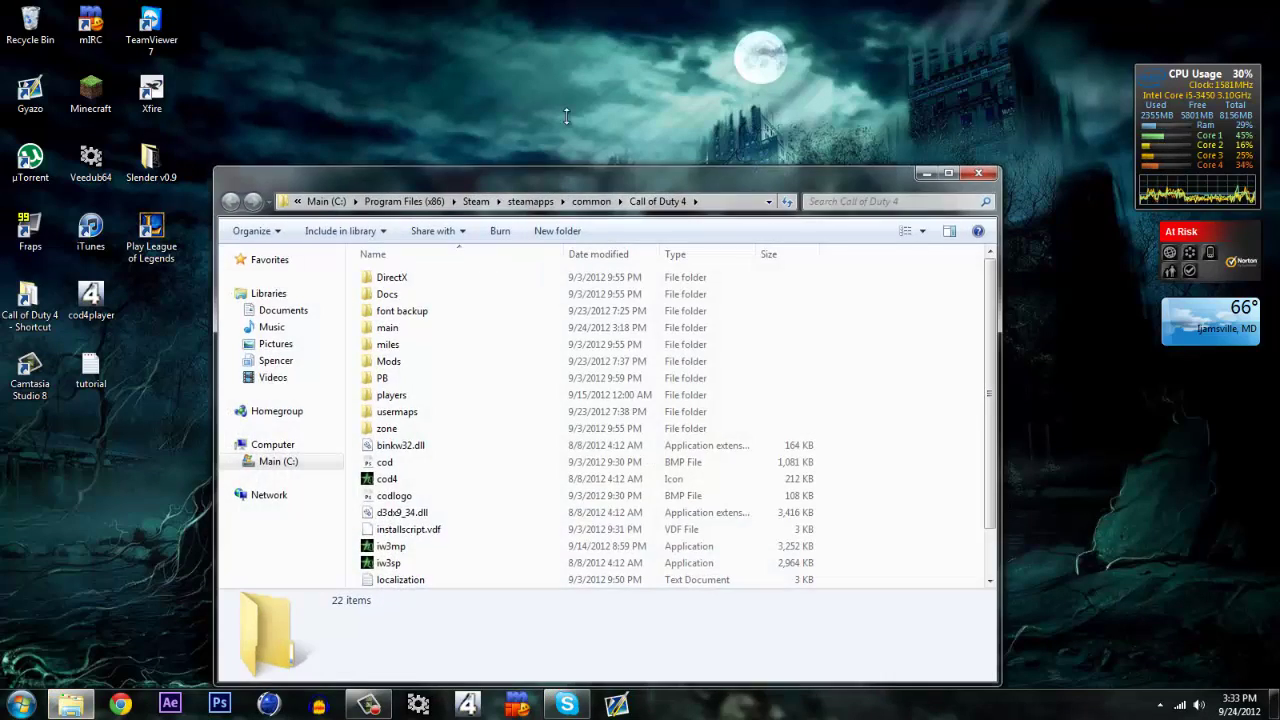
drag(587, 126, 591, 38)
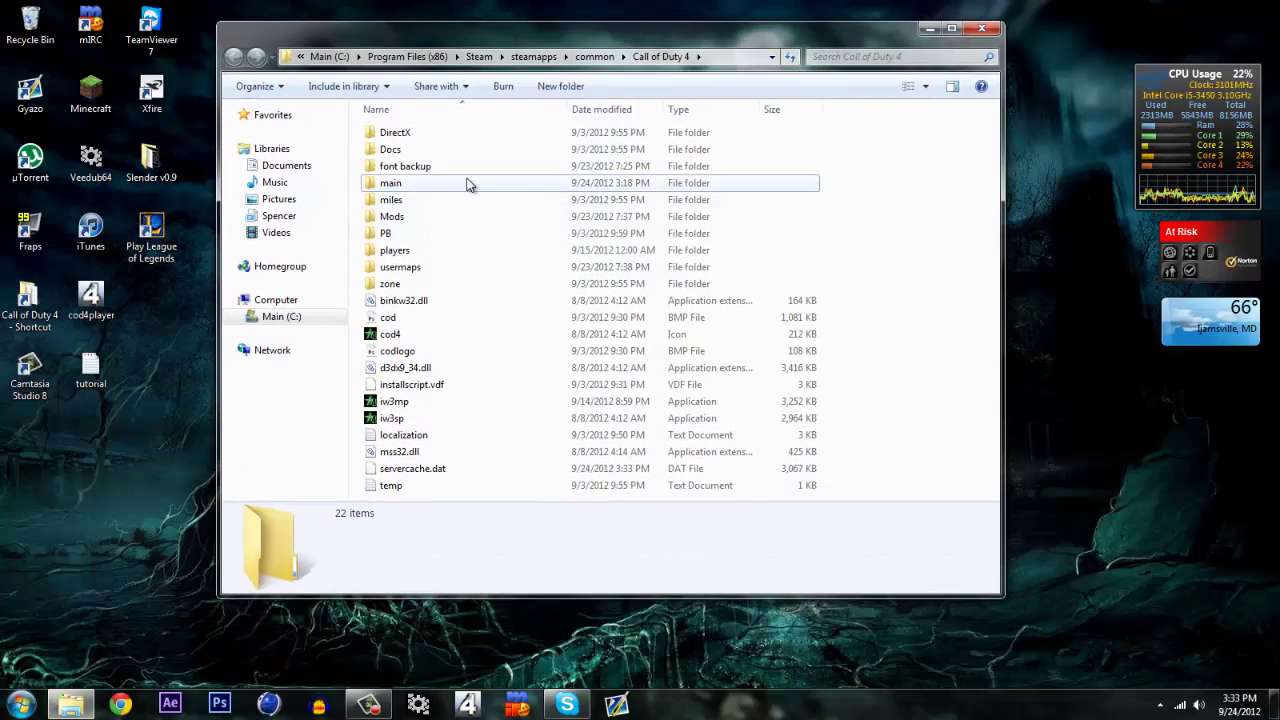
double_click(466, 183)
scroll(466, 183, down, 2)
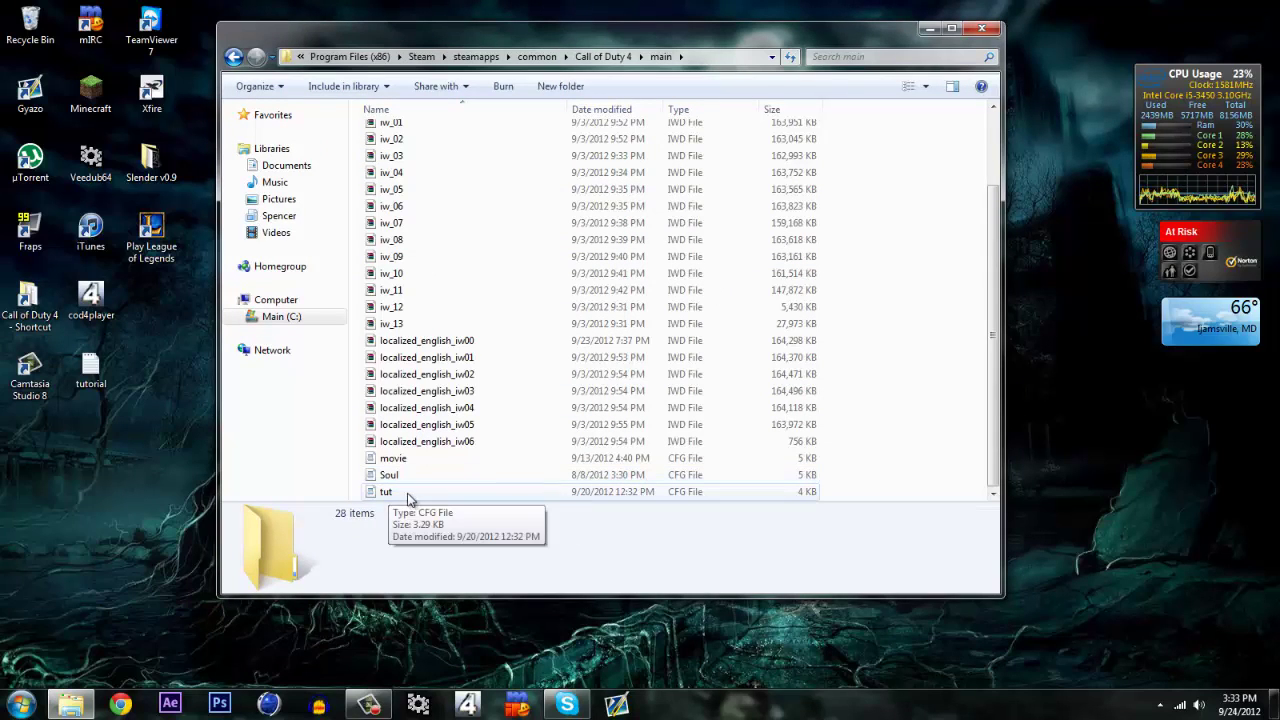
Switch to Chrome and open the Call of Duty 4 Movie configs category in CFGFactory's Modification Center.
click(120, 704)
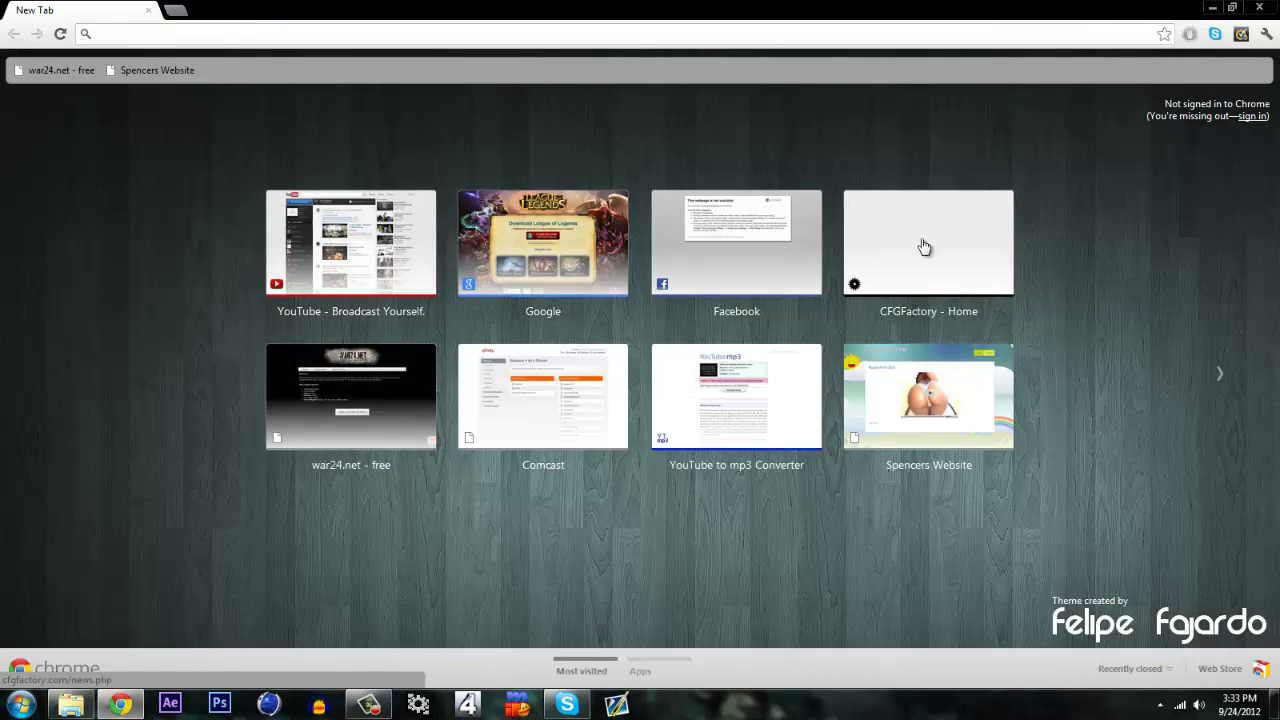
click(929, 249)
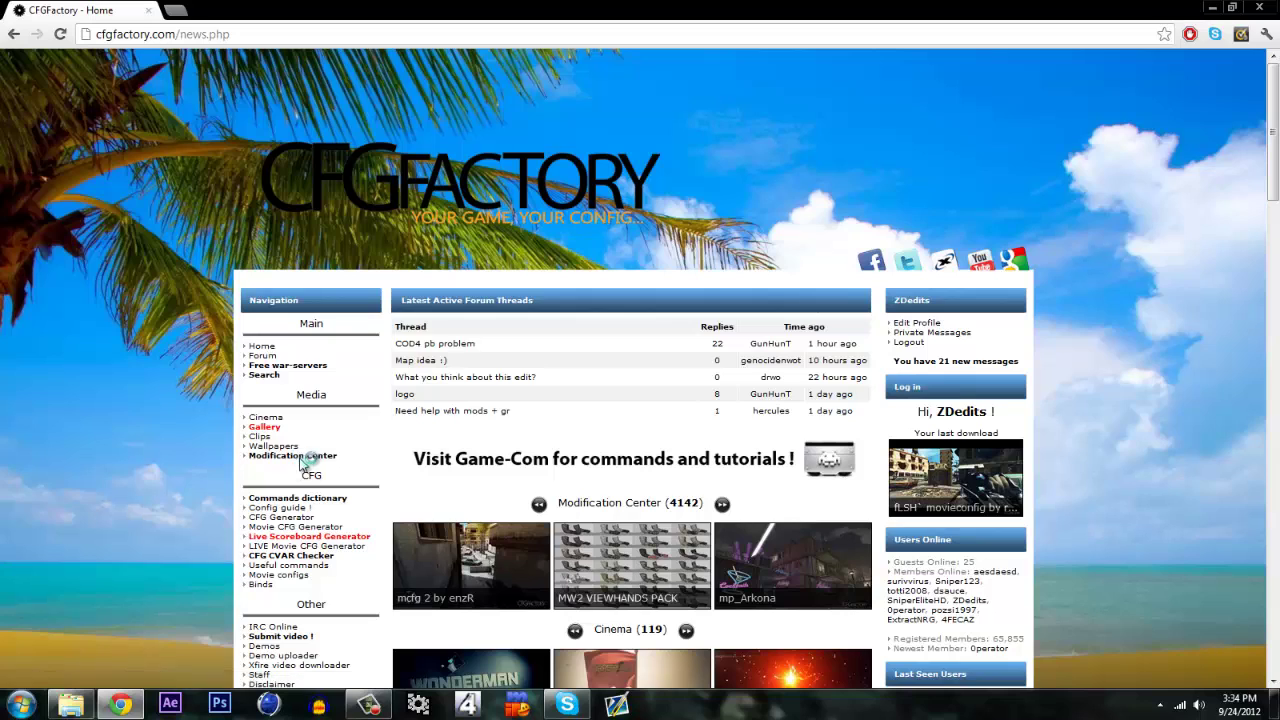
click(301, 457)
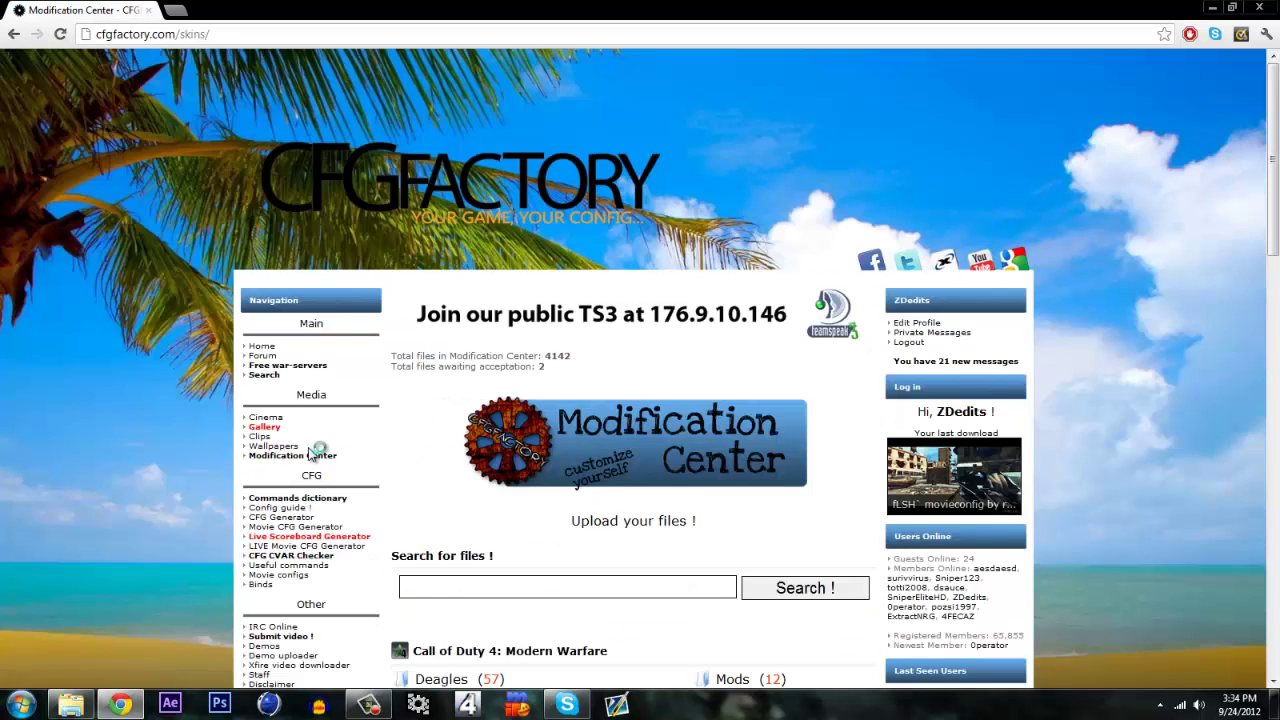
scroll(310, 450, down, 4)
click(492, 510)
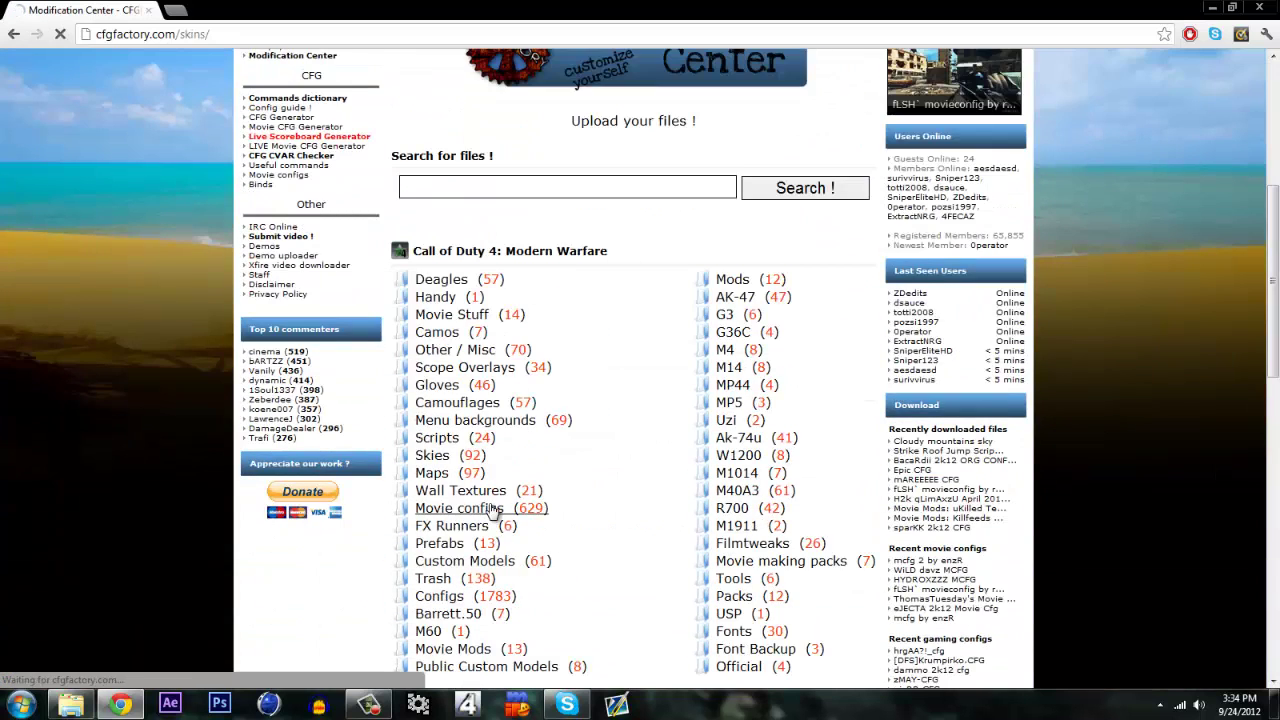
Browse the available movie configs and their preview images.
scroll(497, 505, down, 5)
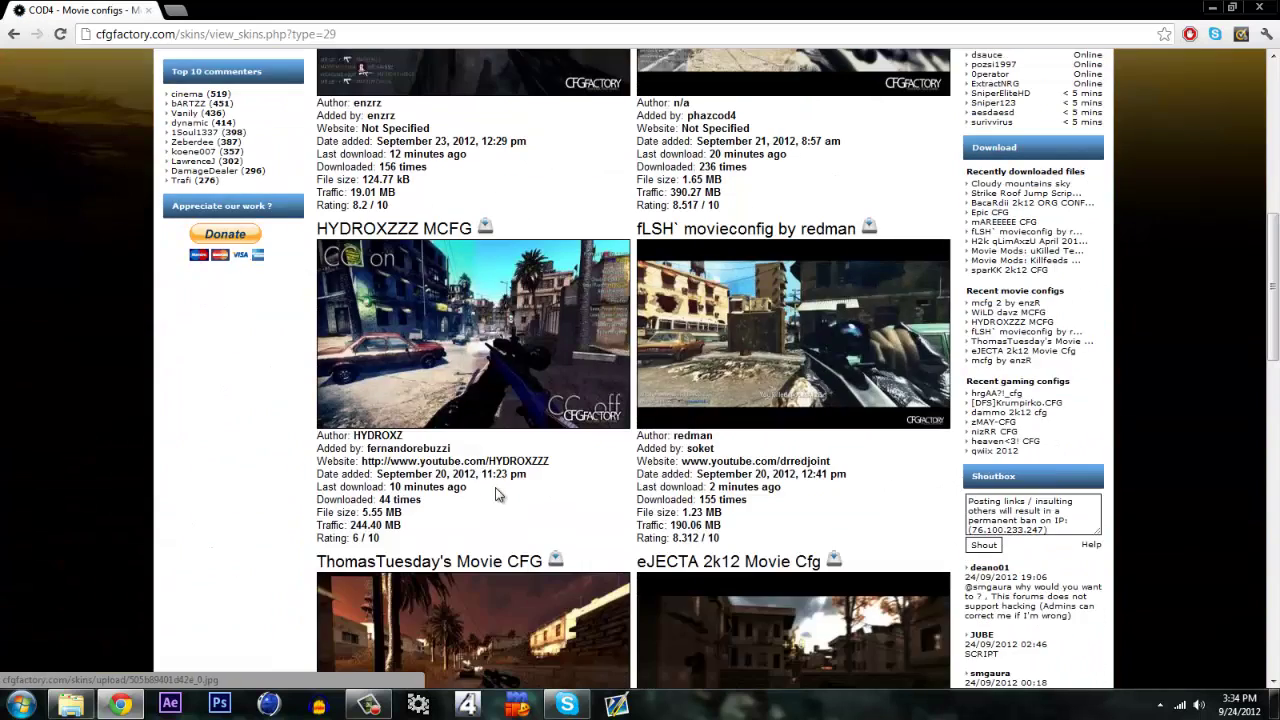
scroll(497, 494, up, 2)
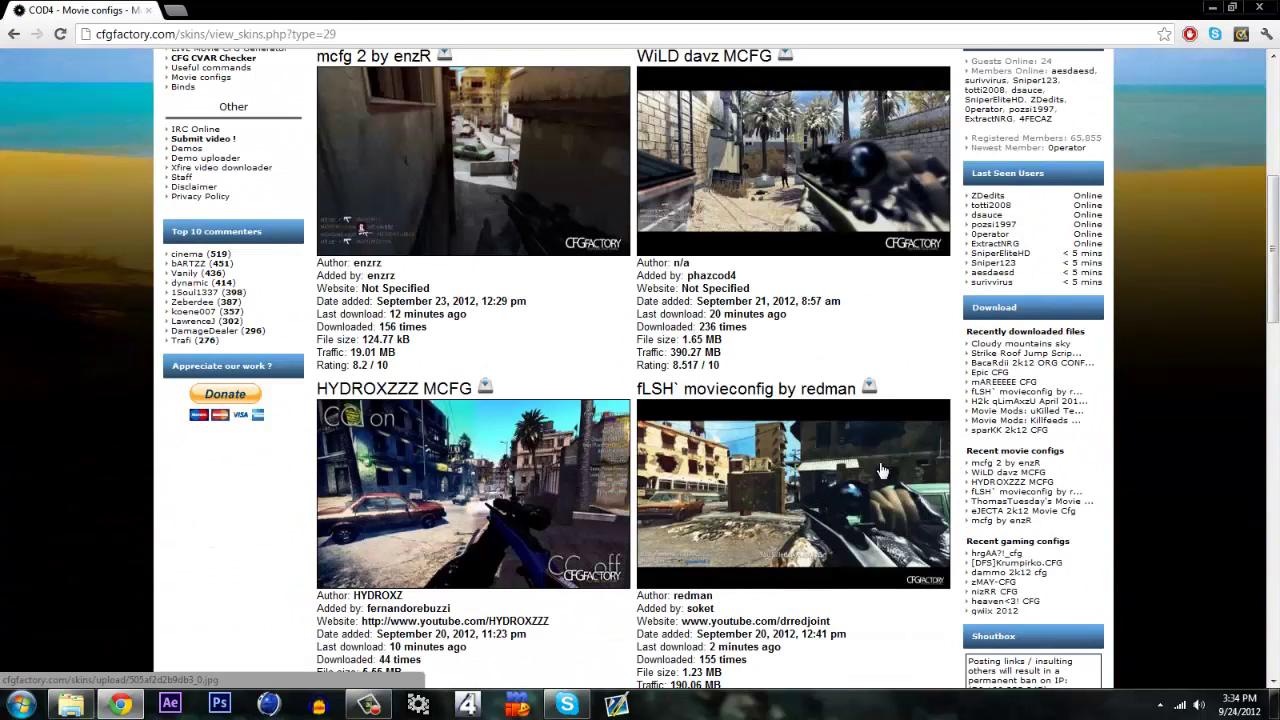
scroll(828, 460, down, 2)
scroll(828, 460, up, 2)
scroll(569, 461, down, 2)
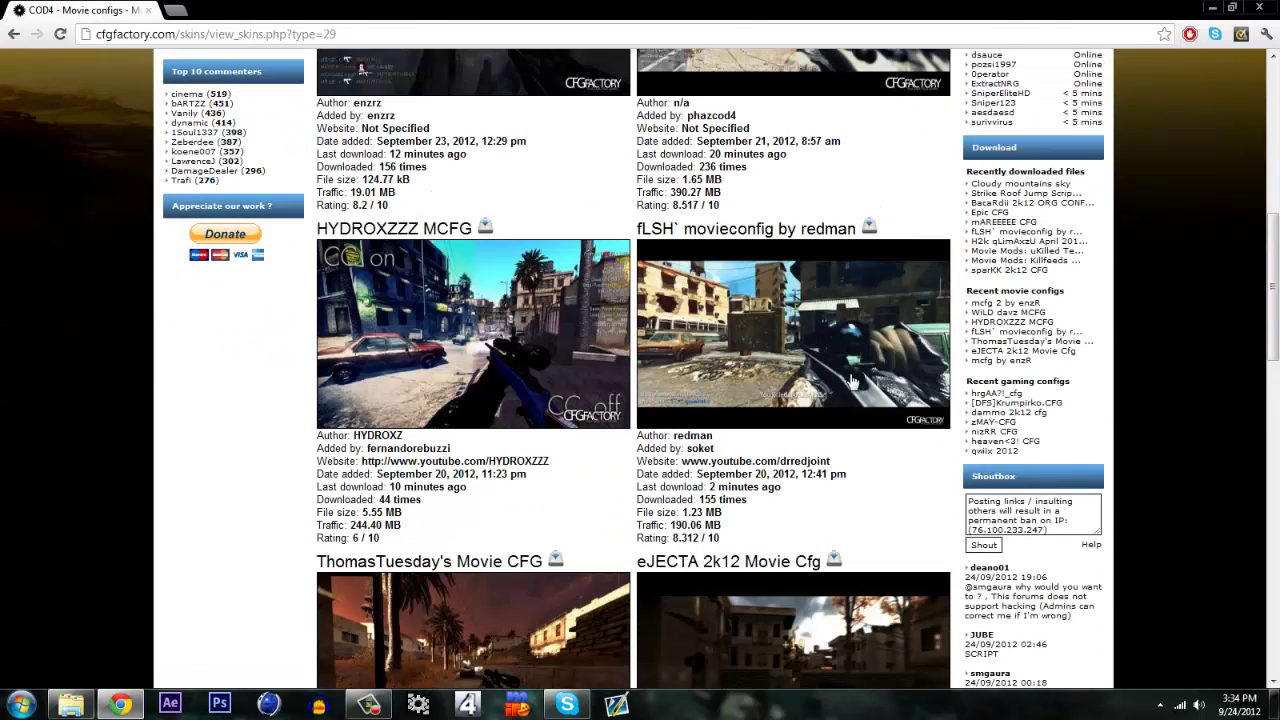
scroll(862, 348, down, 3)
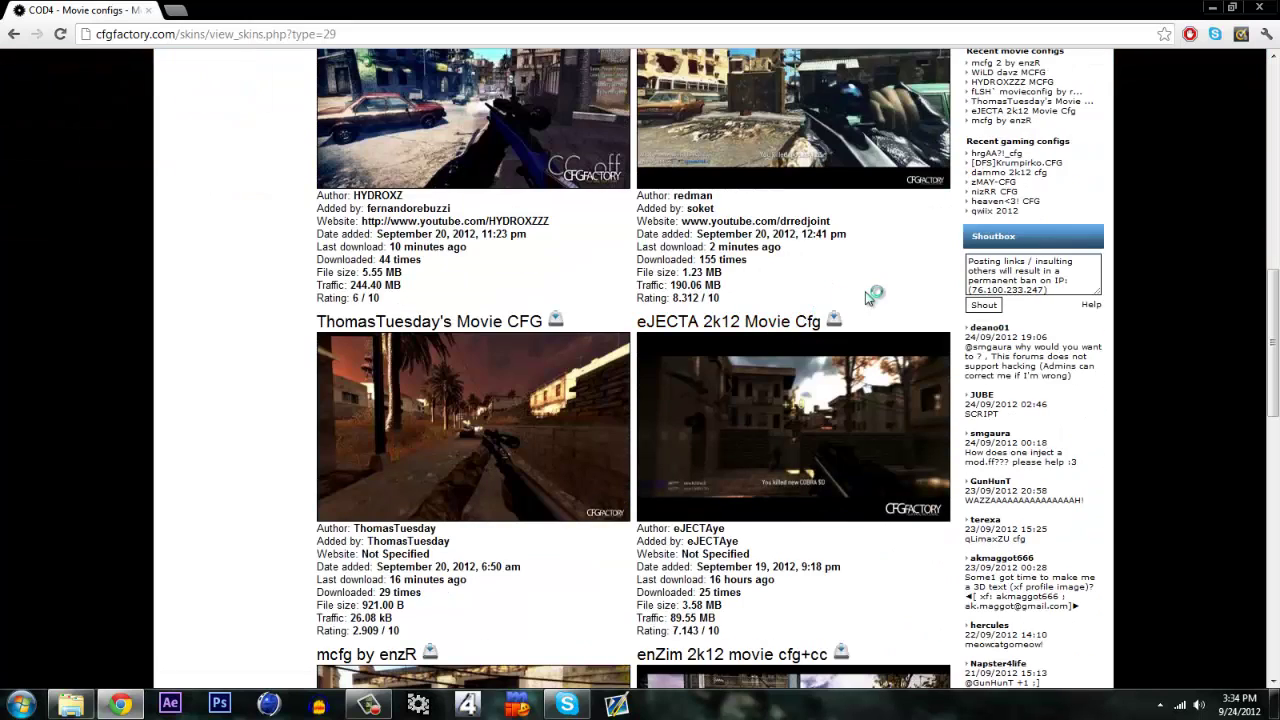
scroll(868, 298, up, 2)
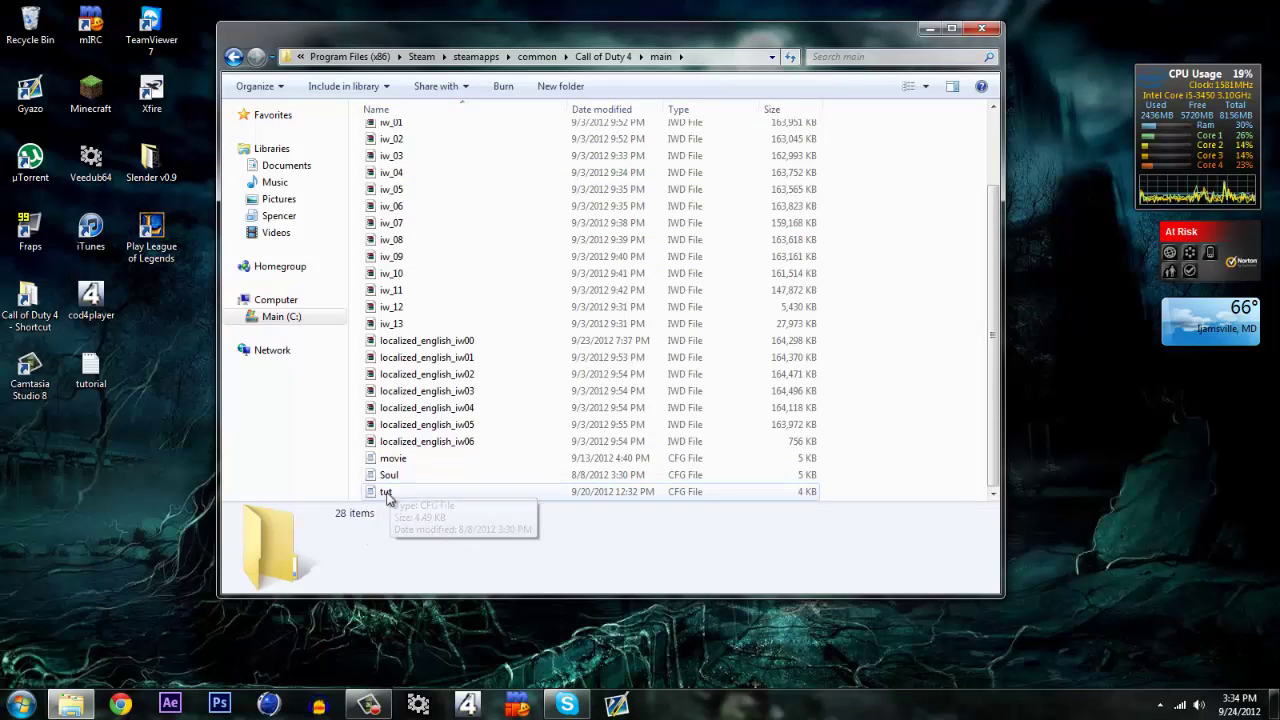
Close the folder window and launch Call of Duty 4: Modern Warfare Multiplayer through Xfire.
click(982, 29)
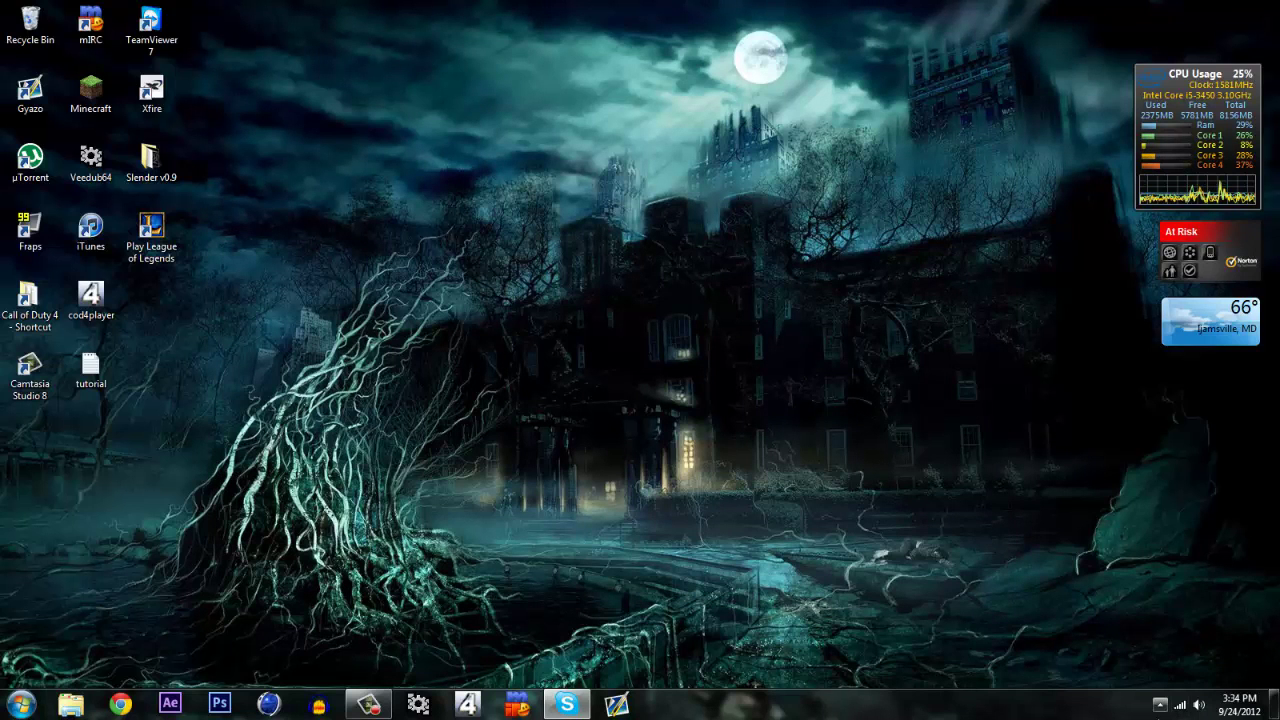
click(1160, 704)
right_click(1183, 624)
mouse_move(1192, 530)
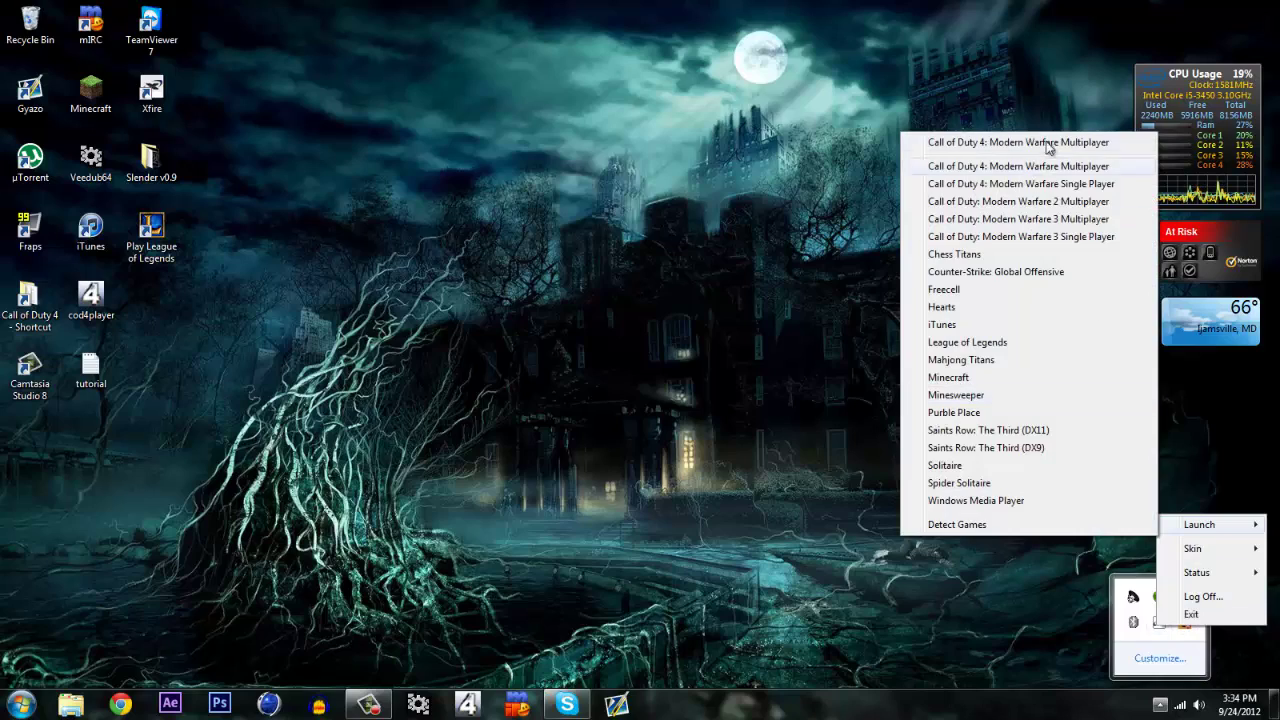
click(1050, 145)
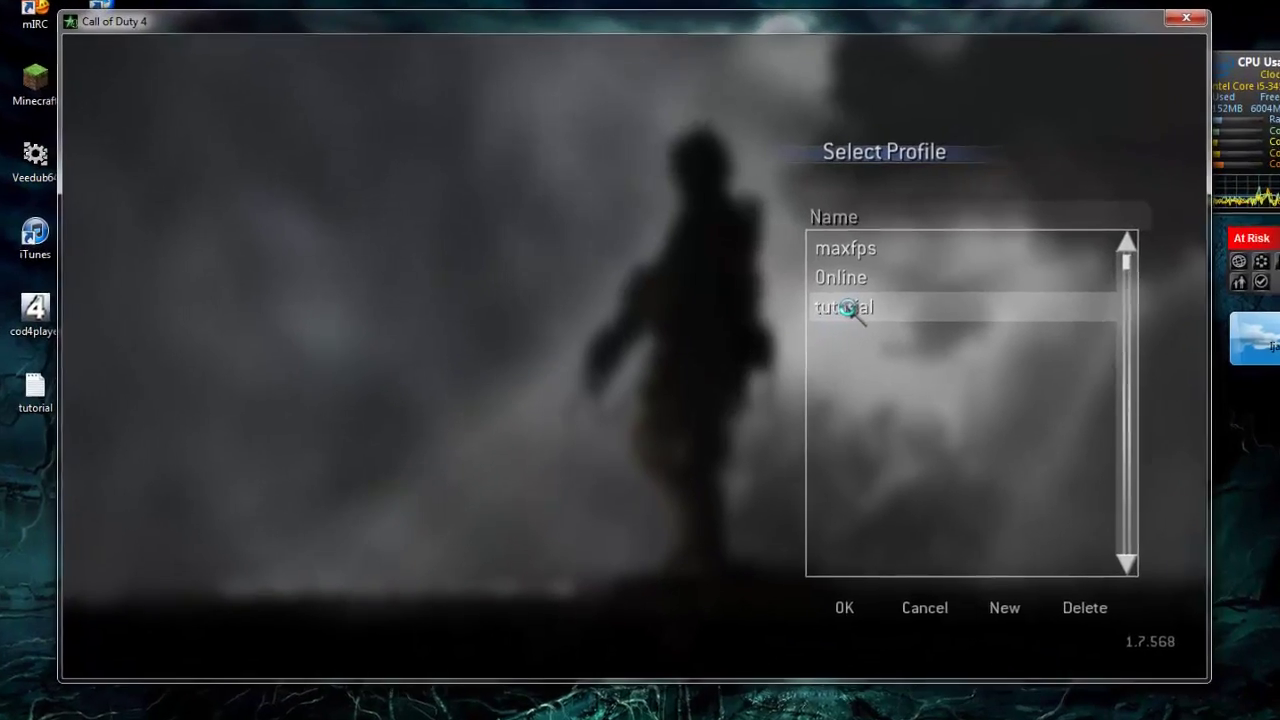
Load the tutorial profile and launch the promodlive211 mod.
double_click(824, 296)
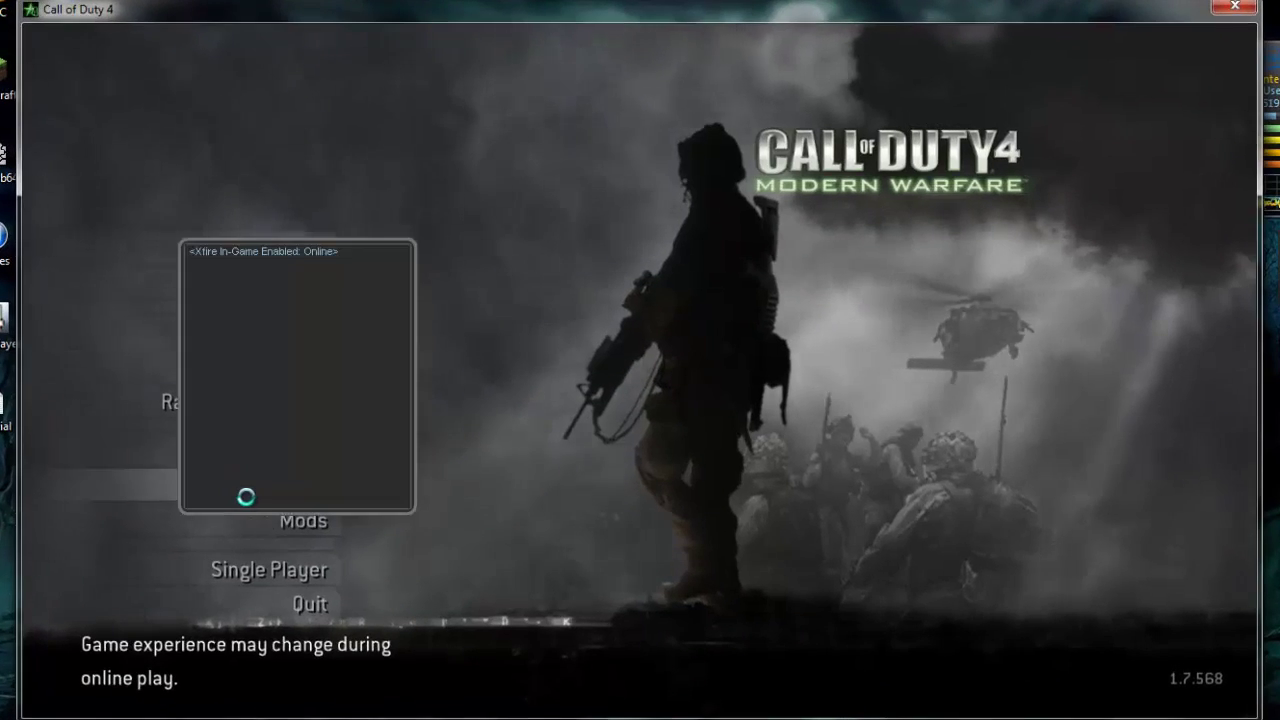
click(246, 497)
key(Escape)
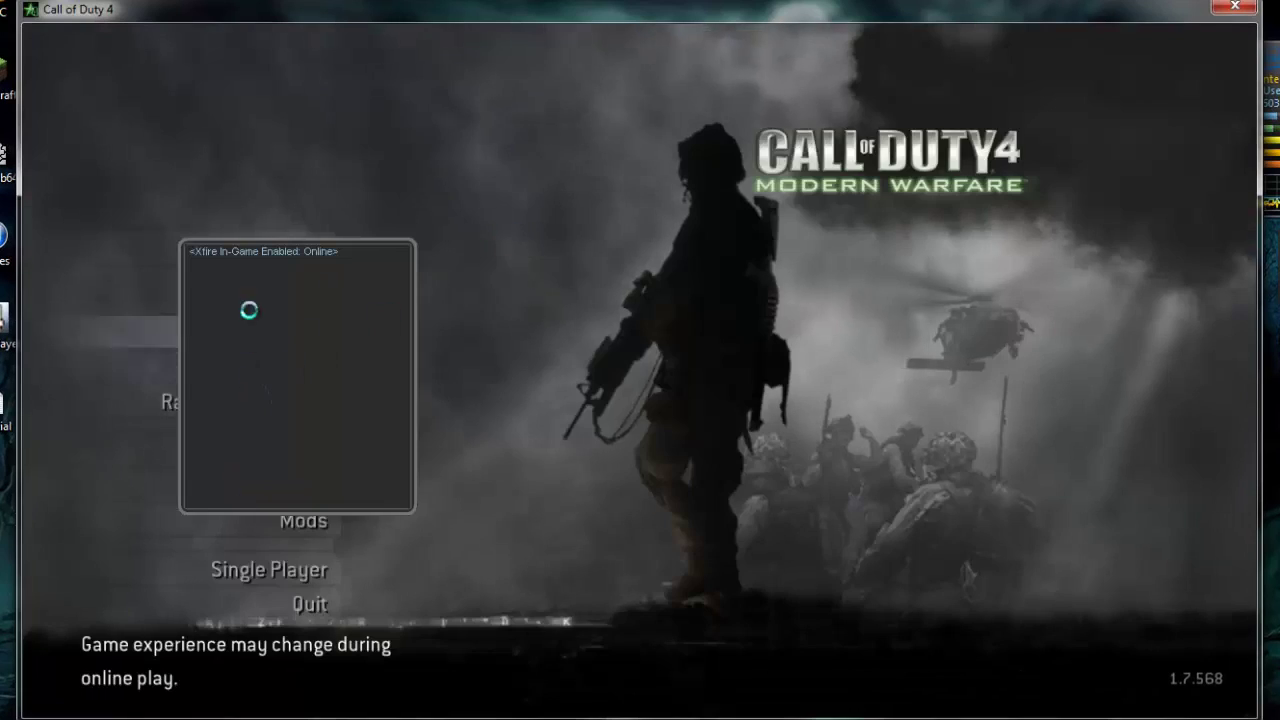
click(304, 519)
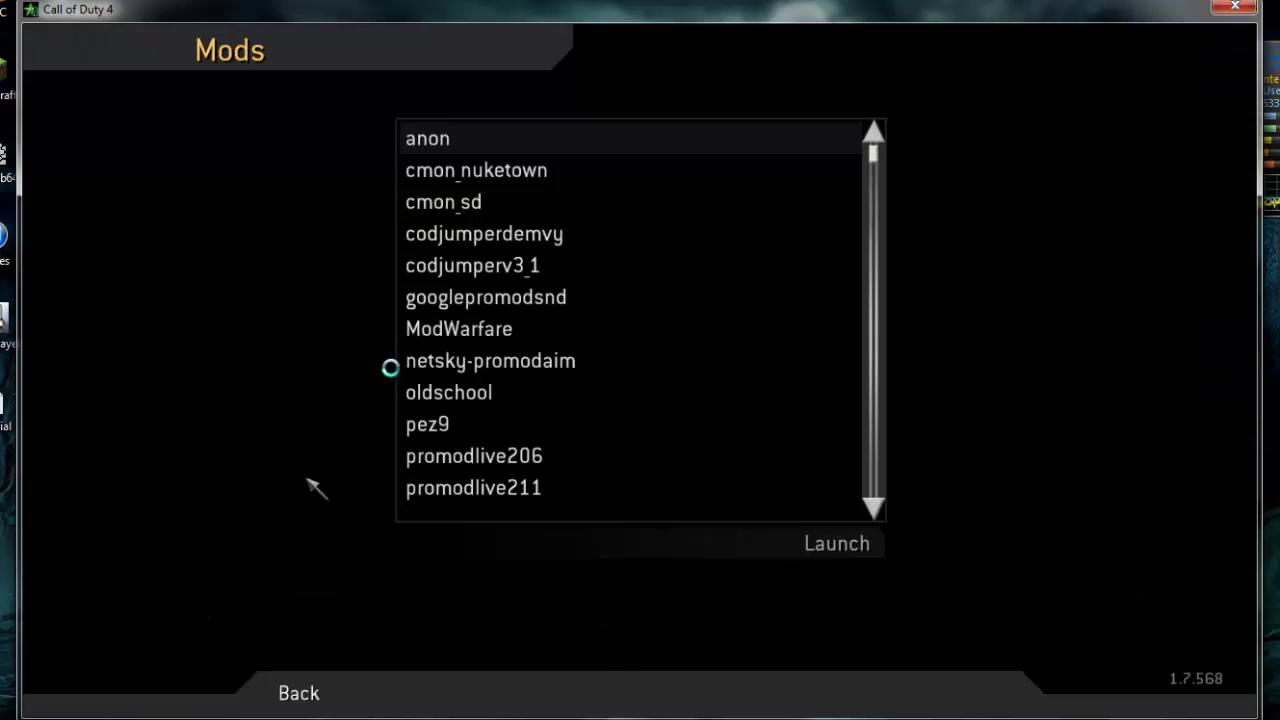
click(480, 492)
click(833, 540)
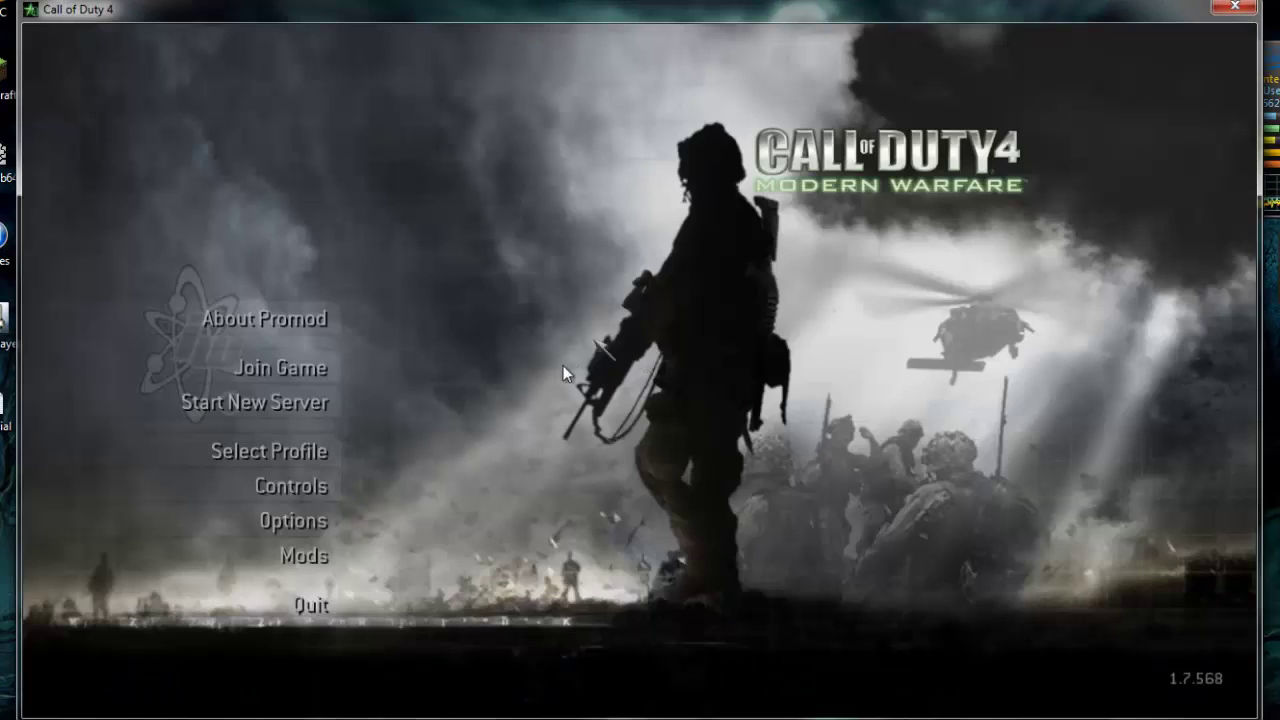
Start a new Team Deathmatch server on the Showdown map and join an auto-assigned team.
click(322, 404)
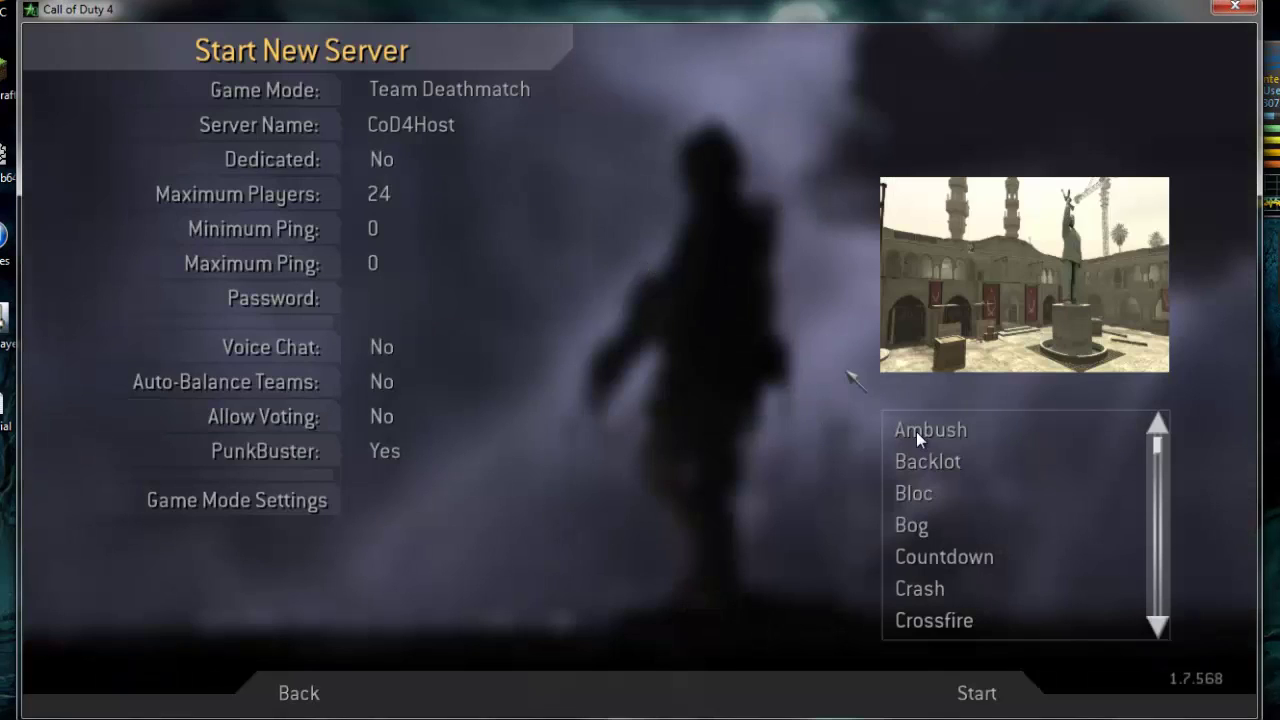
click(977, 693)
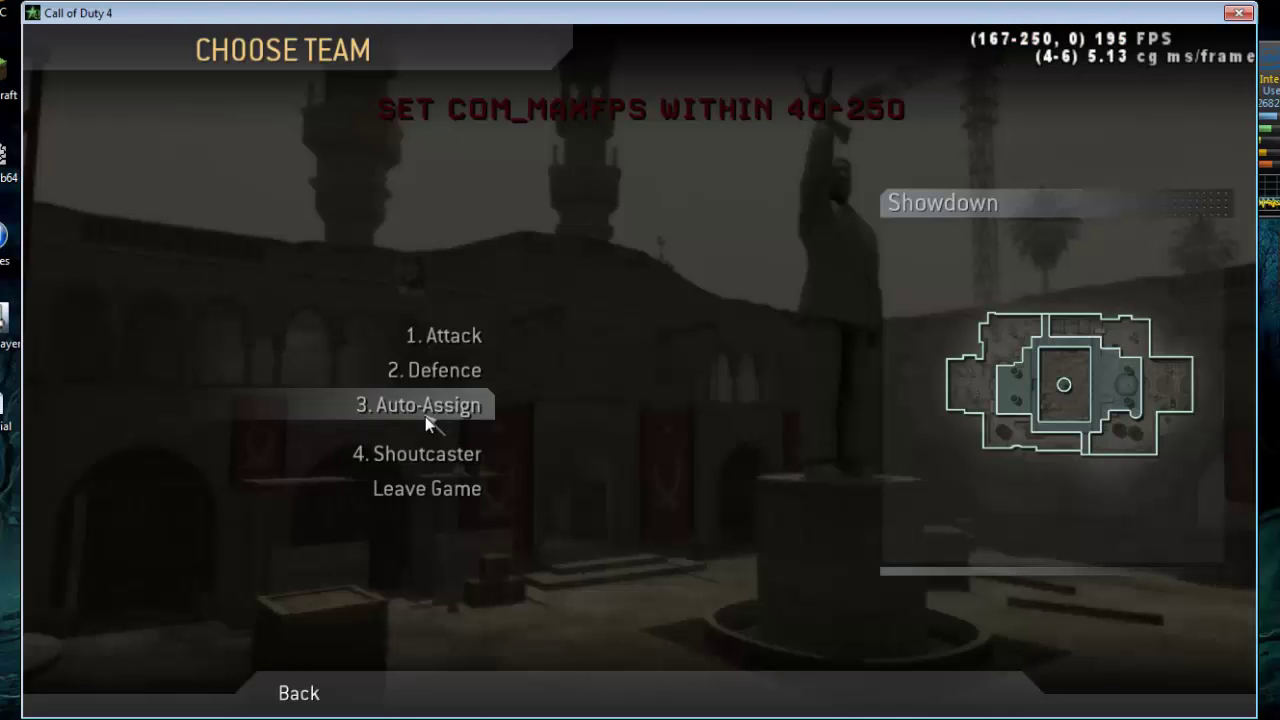
click(425, 416)
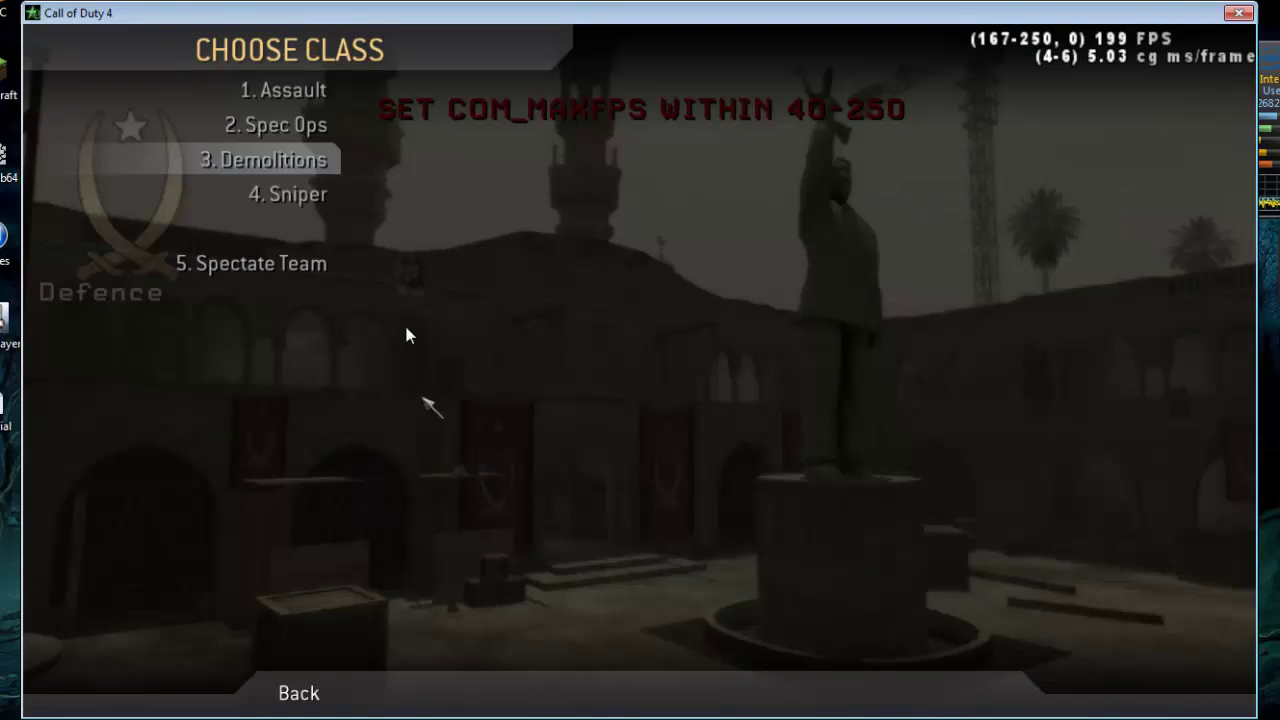
Enter the match as the Sniper class and change the Max FPS value in the multiplayer options.
click(271, 188)
click(297, 258)
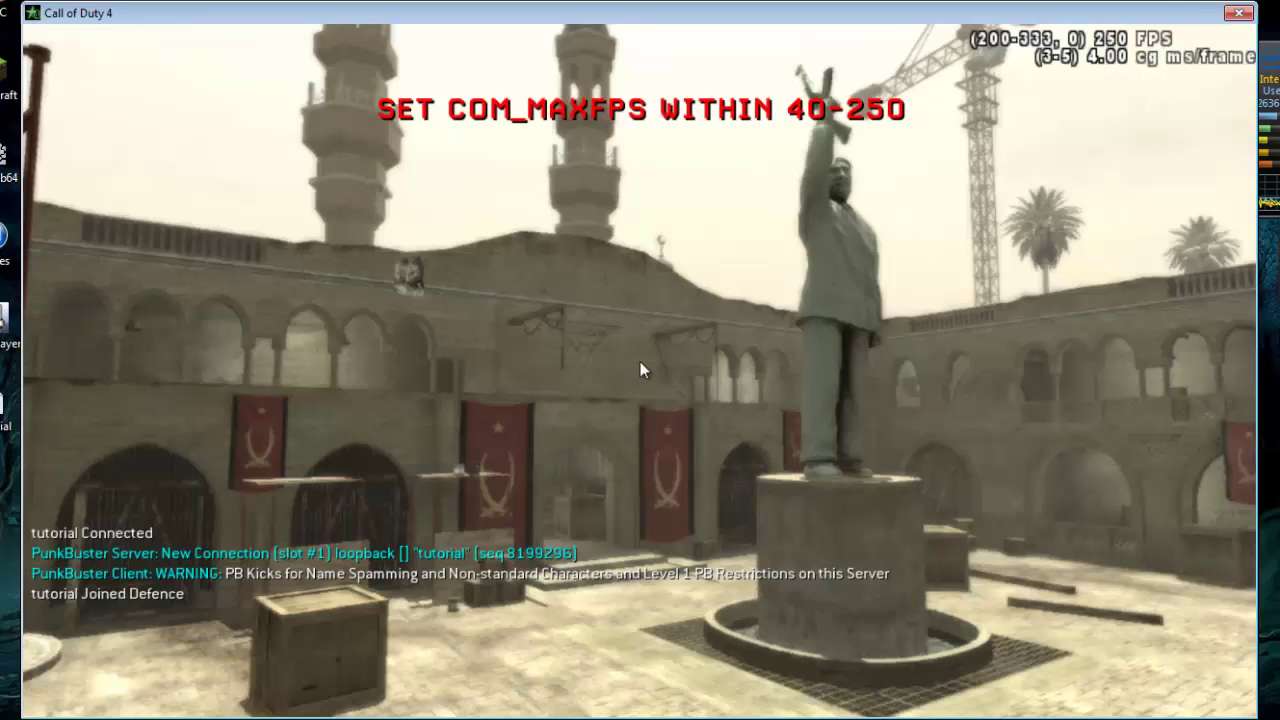
key(Escape)
click(489, 437)
click(479, 263)
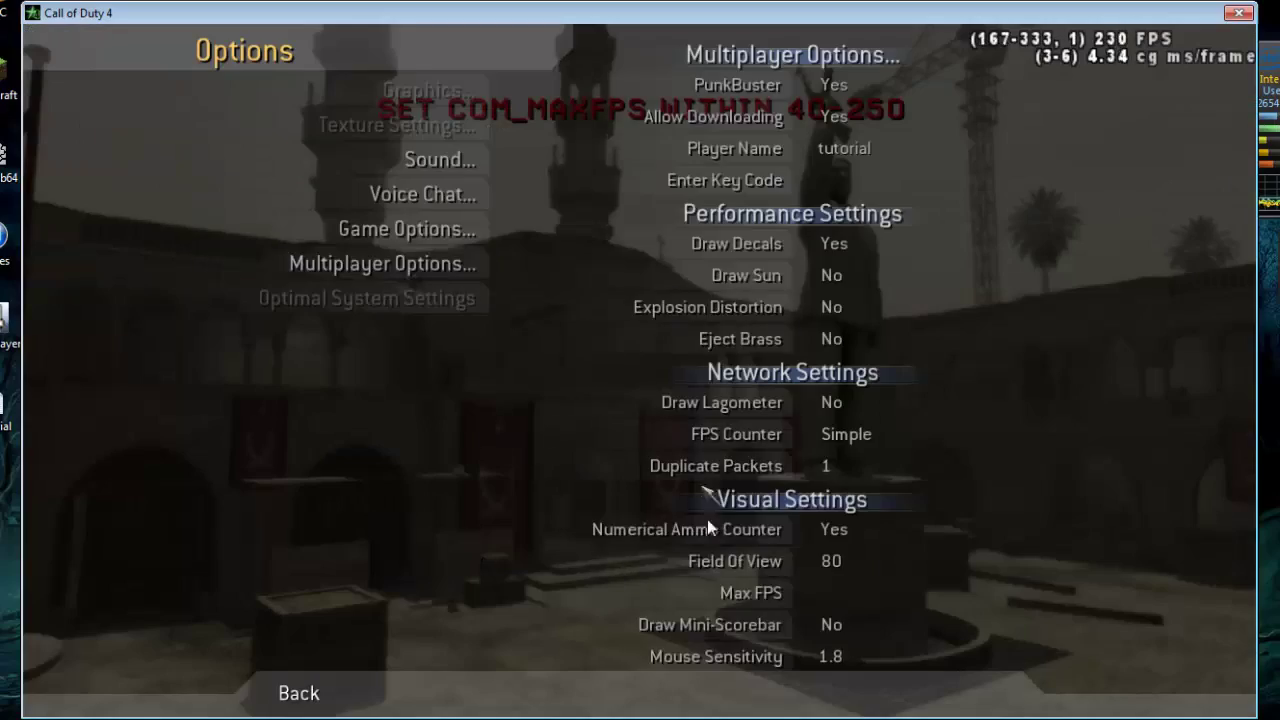
click(712, 588)
click(717, 592)
click(717, 590)
key(Escape)
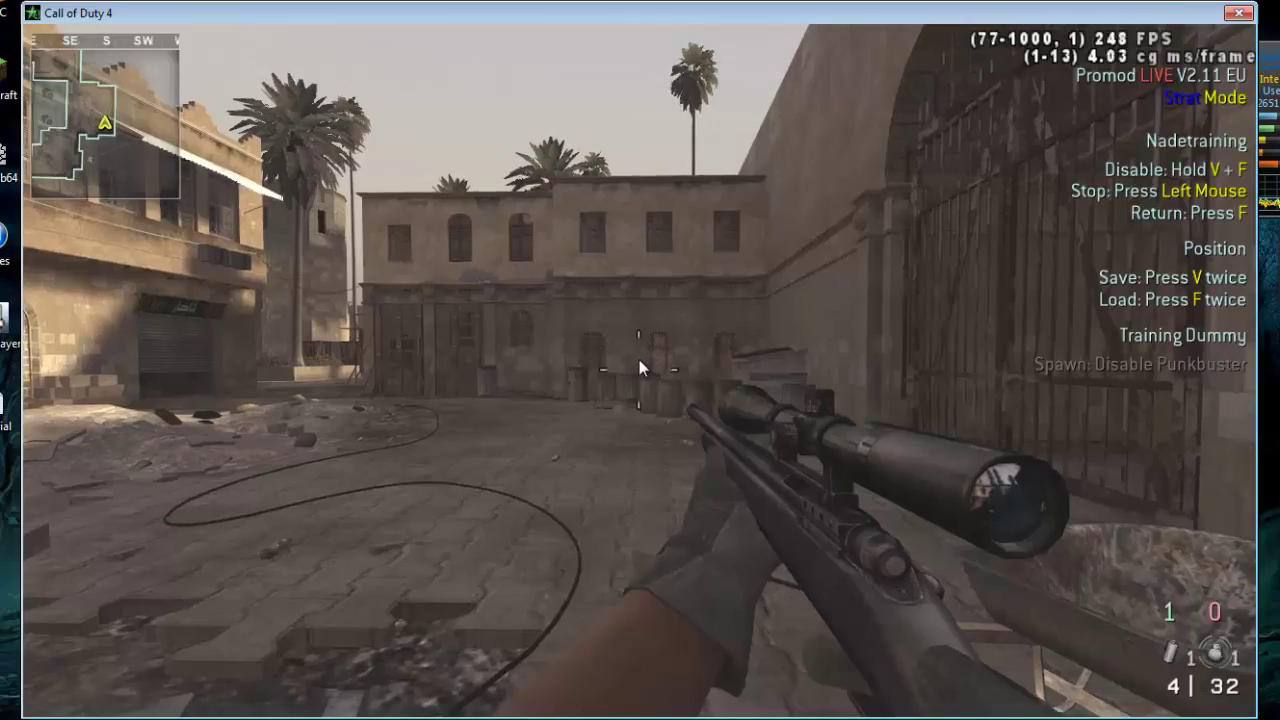
key(1)
key(1)
key(w)
key(1)
key(1)
right_click(641, 362)
key(1)
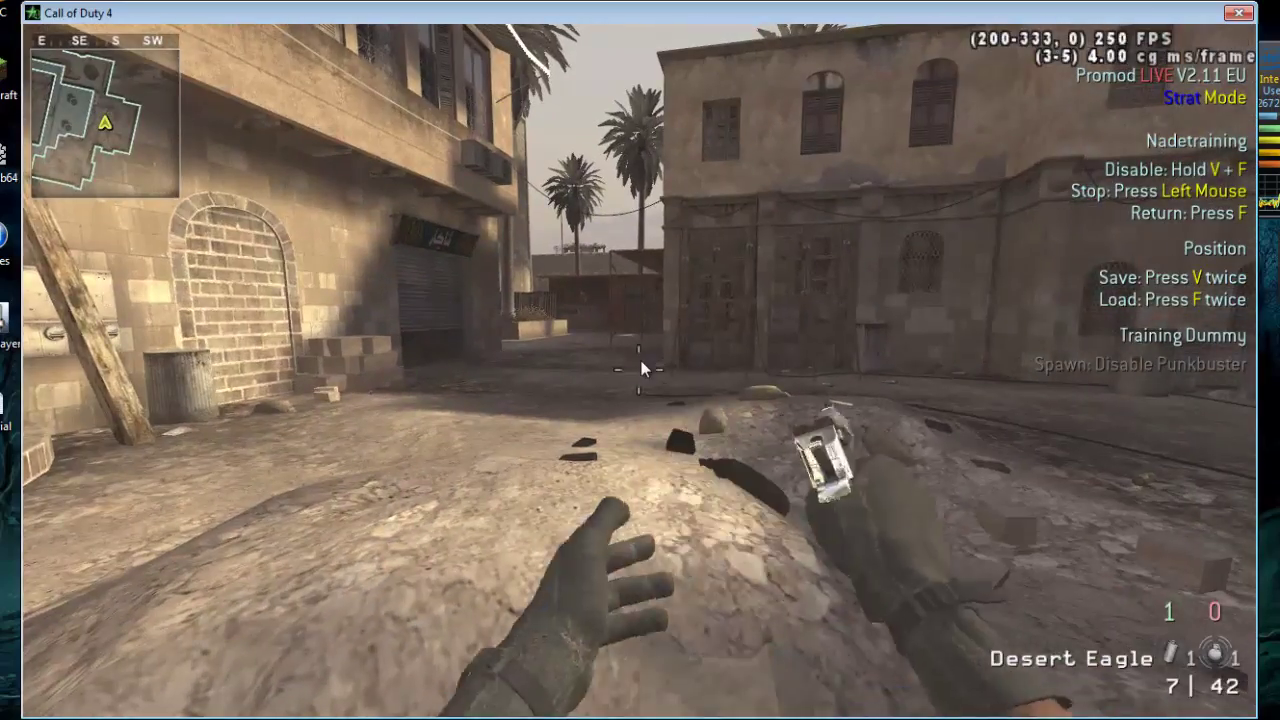
key(grave)
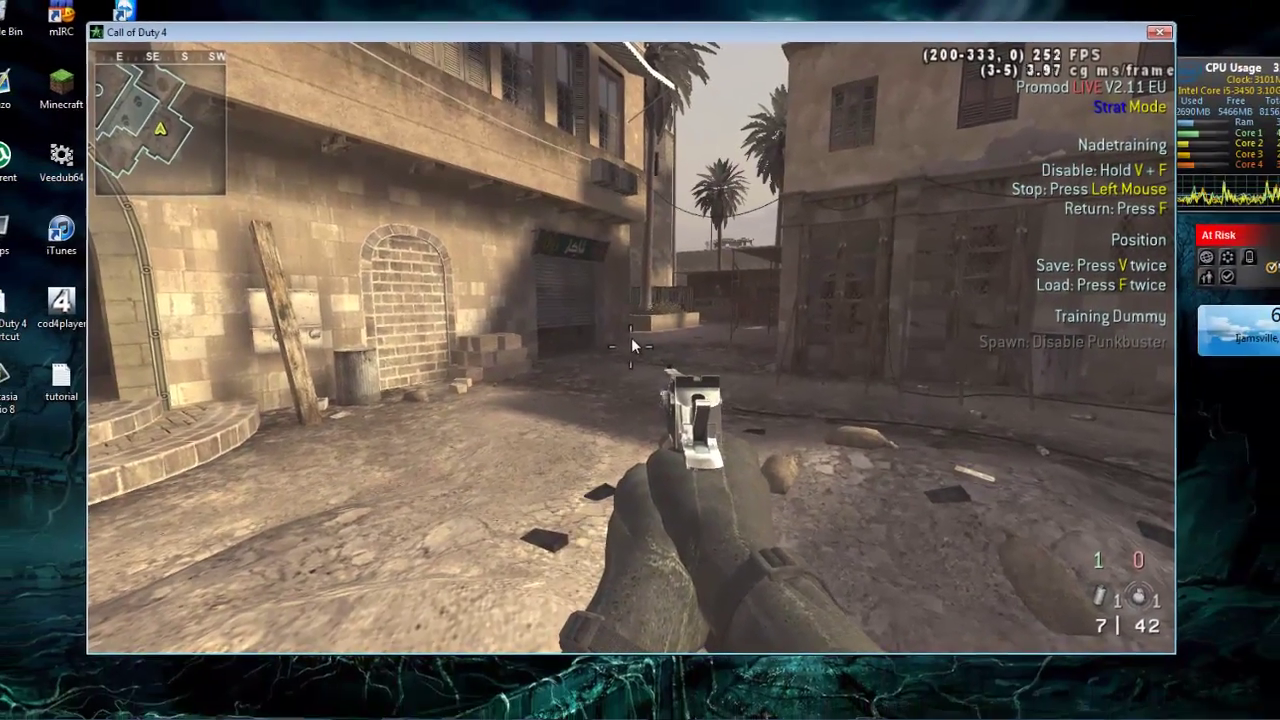
Switch to the desktop's tutorial text file and review its config bind and cl_avidemo commands before closing it.
key(alt+Tab)
key(alt+Tab)
key(alt+Tab)
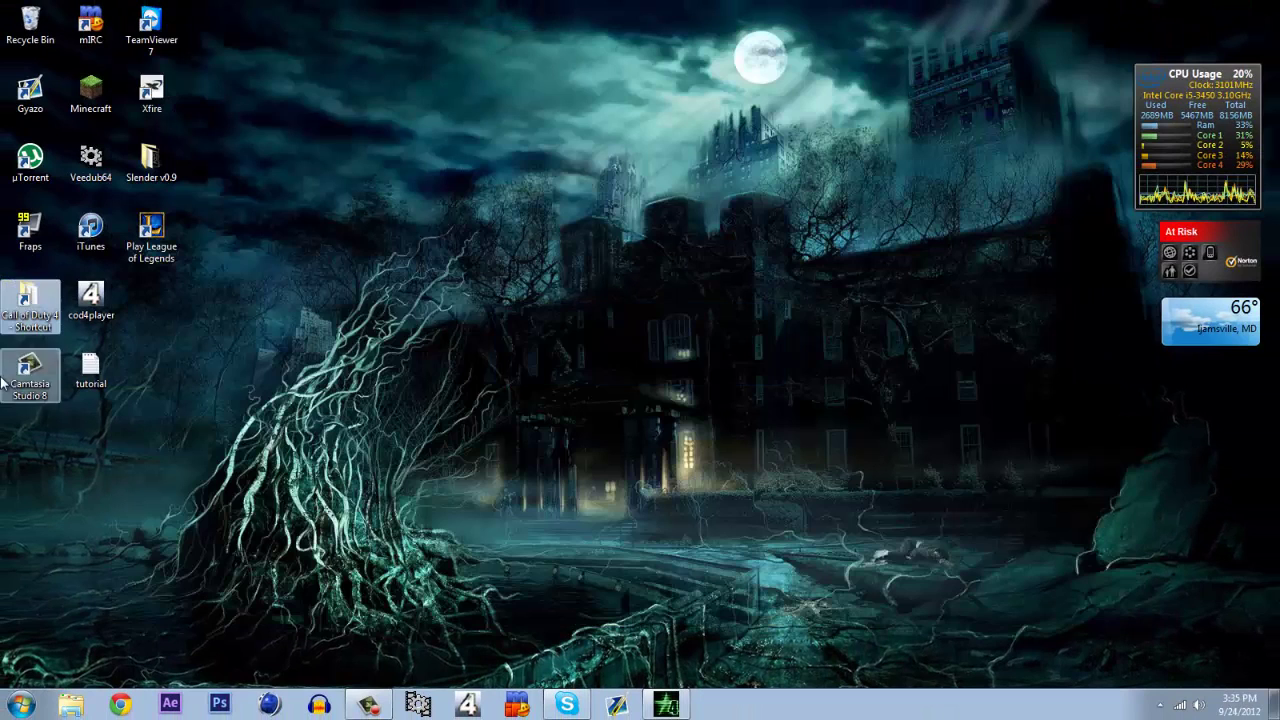
double_click(90, 370)
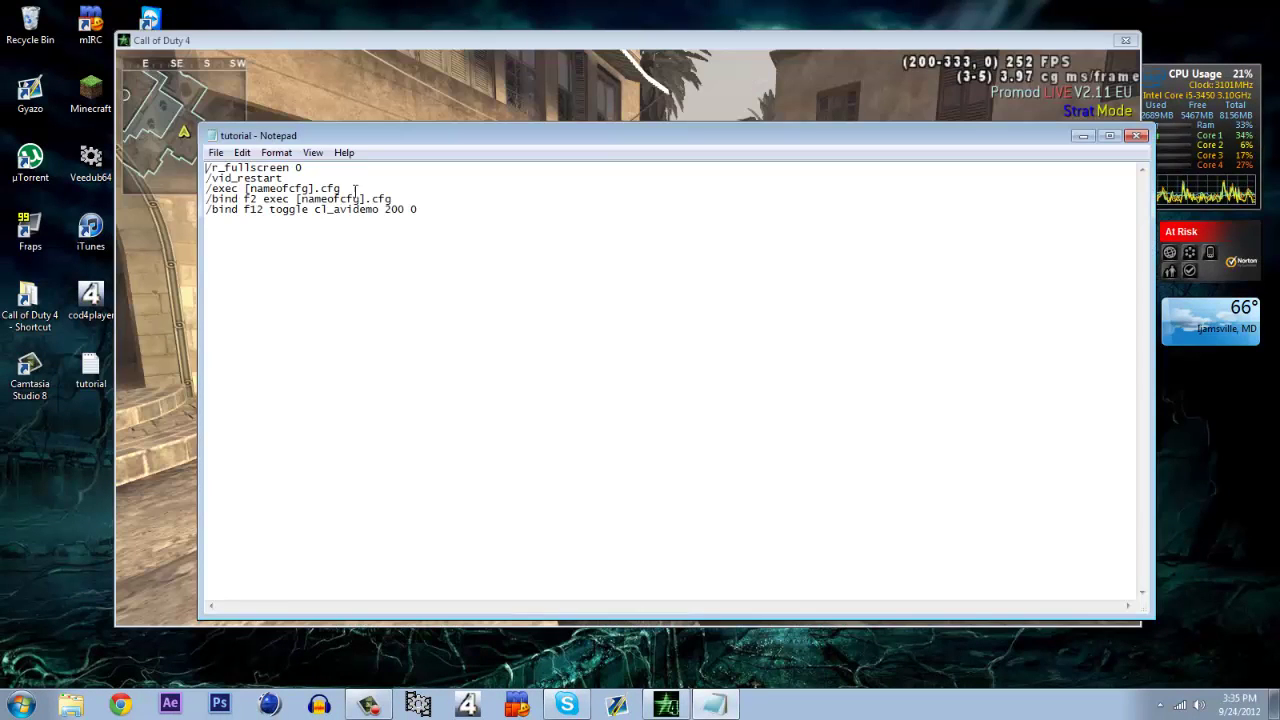
drag(405, 198, 207, 208)
click(332, 370)
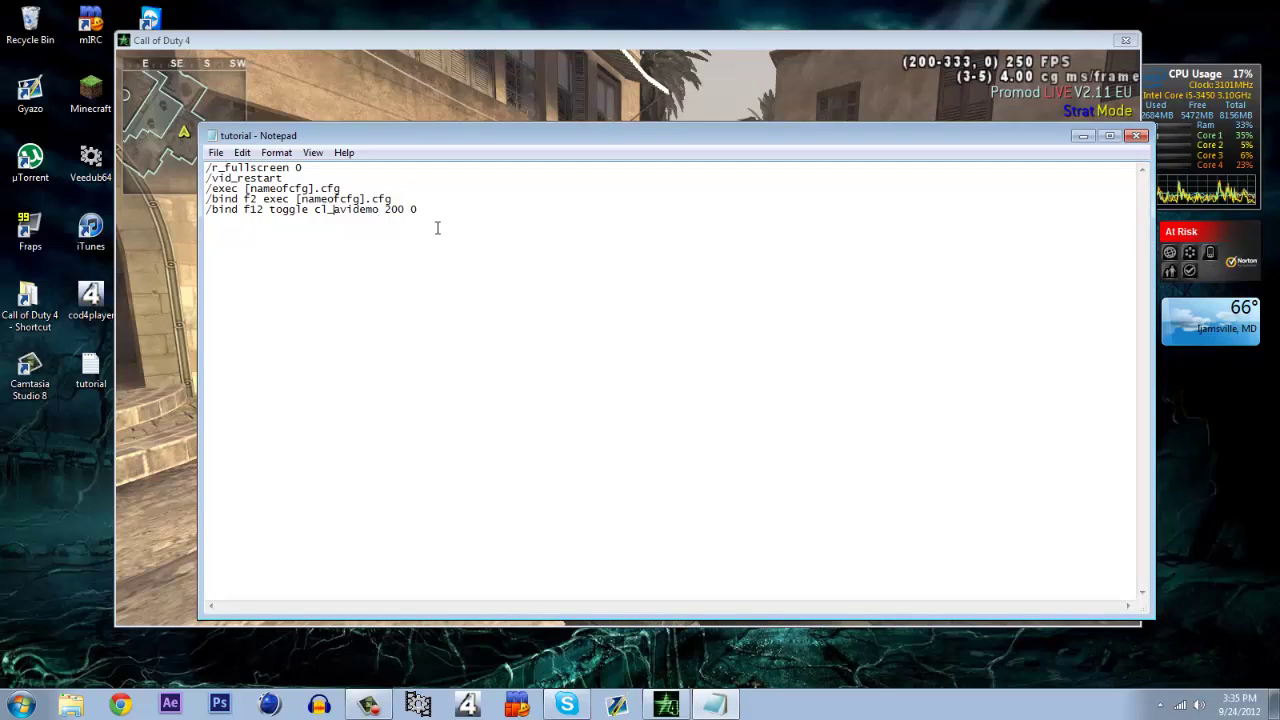
click(341, 347)
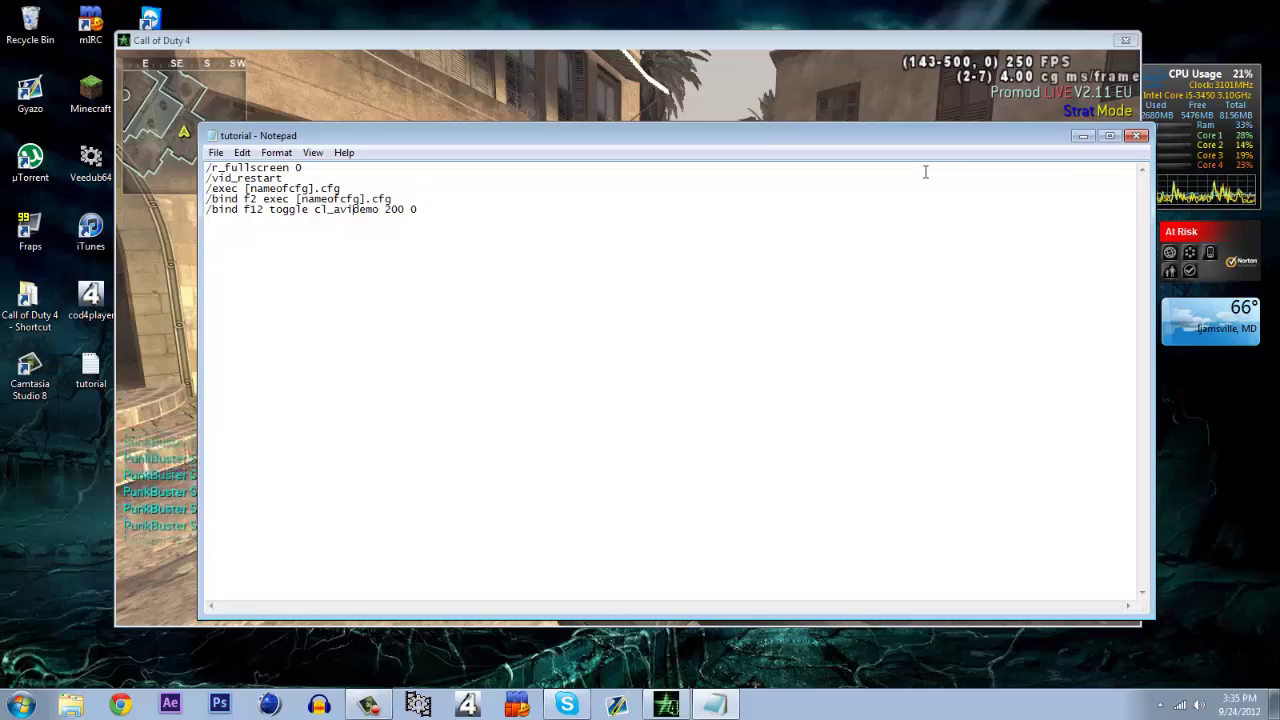
click(1135, 136)
mouse_move(626, 336)
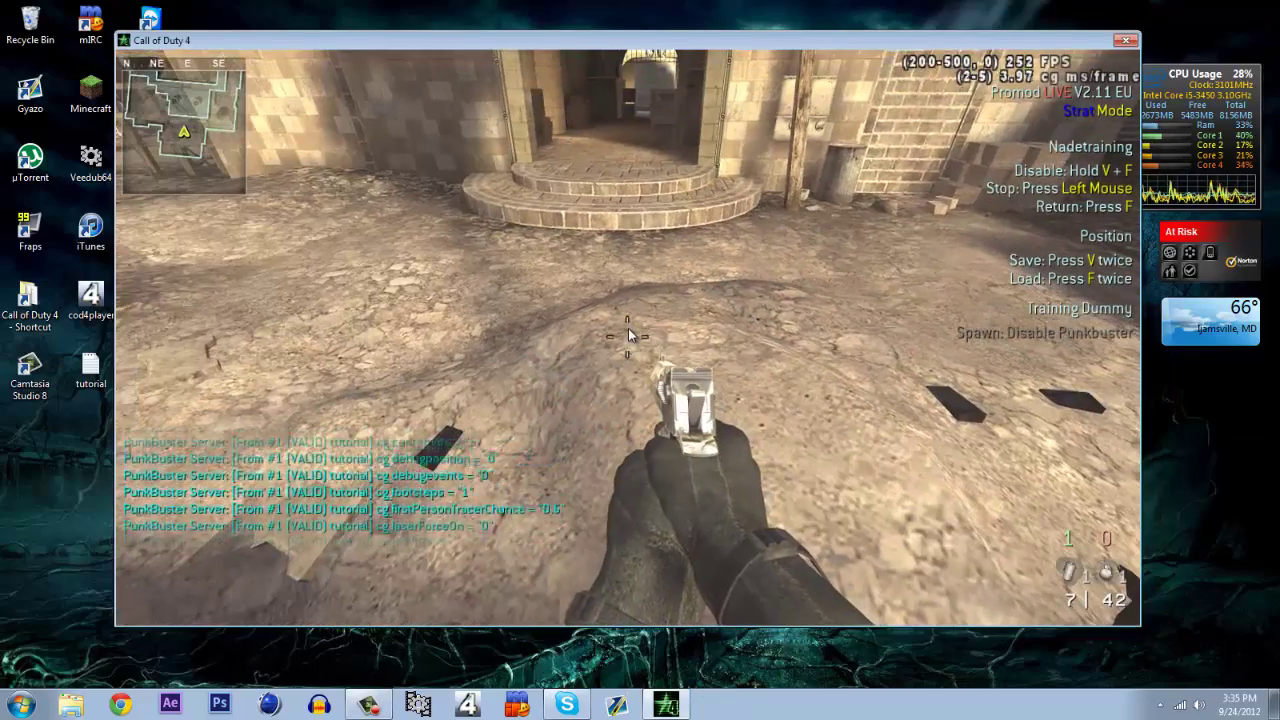
key(w)
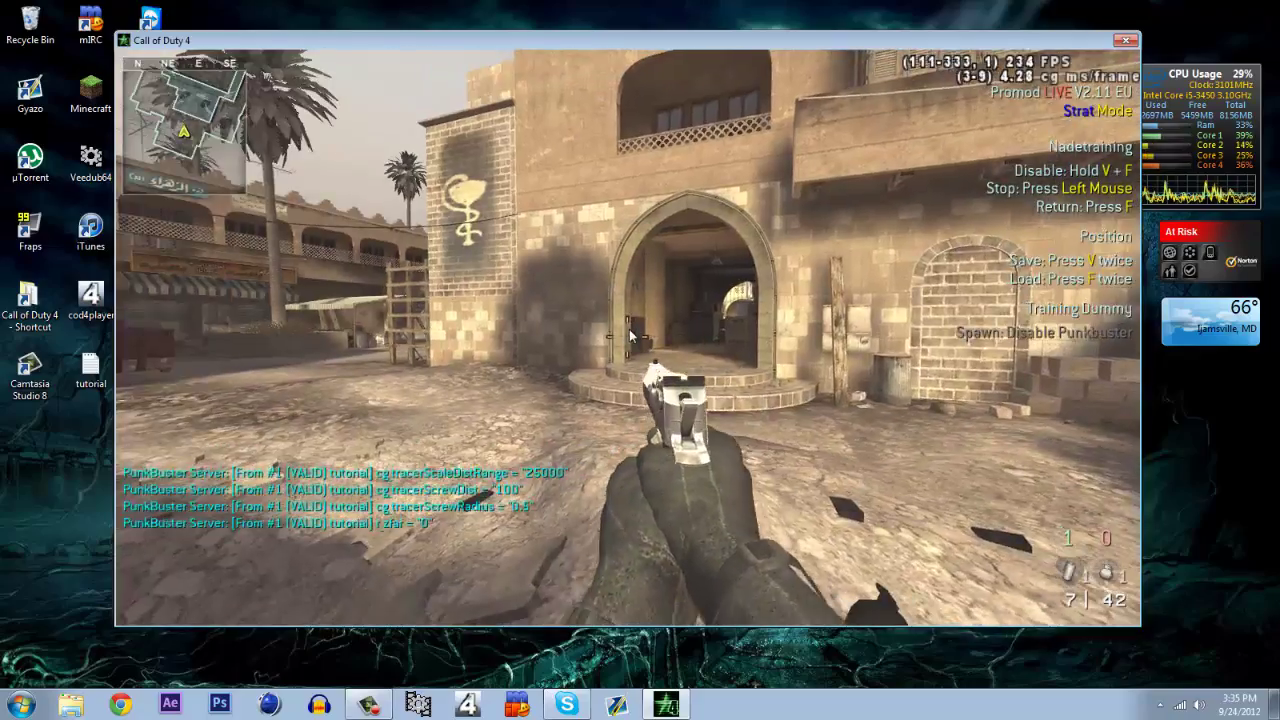
right_click(629, 336)
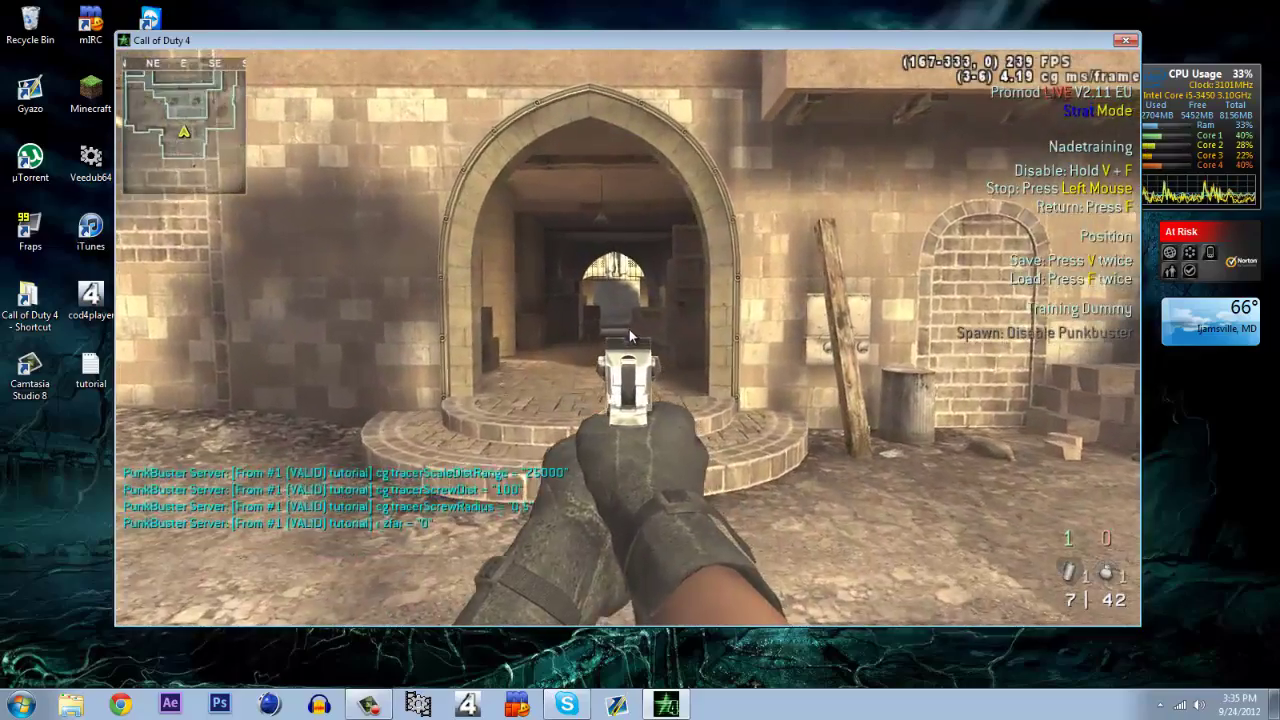
key(1)
mouse_move(623, 328)
key(2)
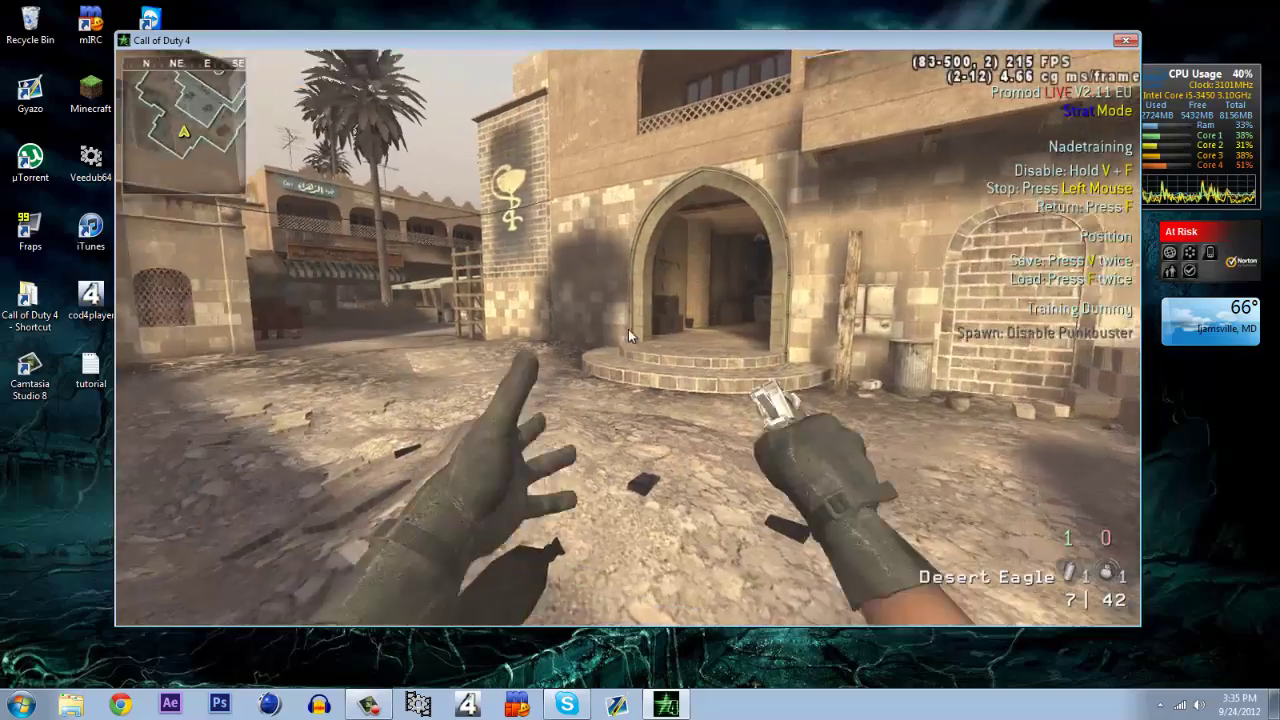
Bind F3 to execute tut.cfg by running /bind f3 exec tut.cfg in the game console.
key(grave)
text(/bind f3 ex)
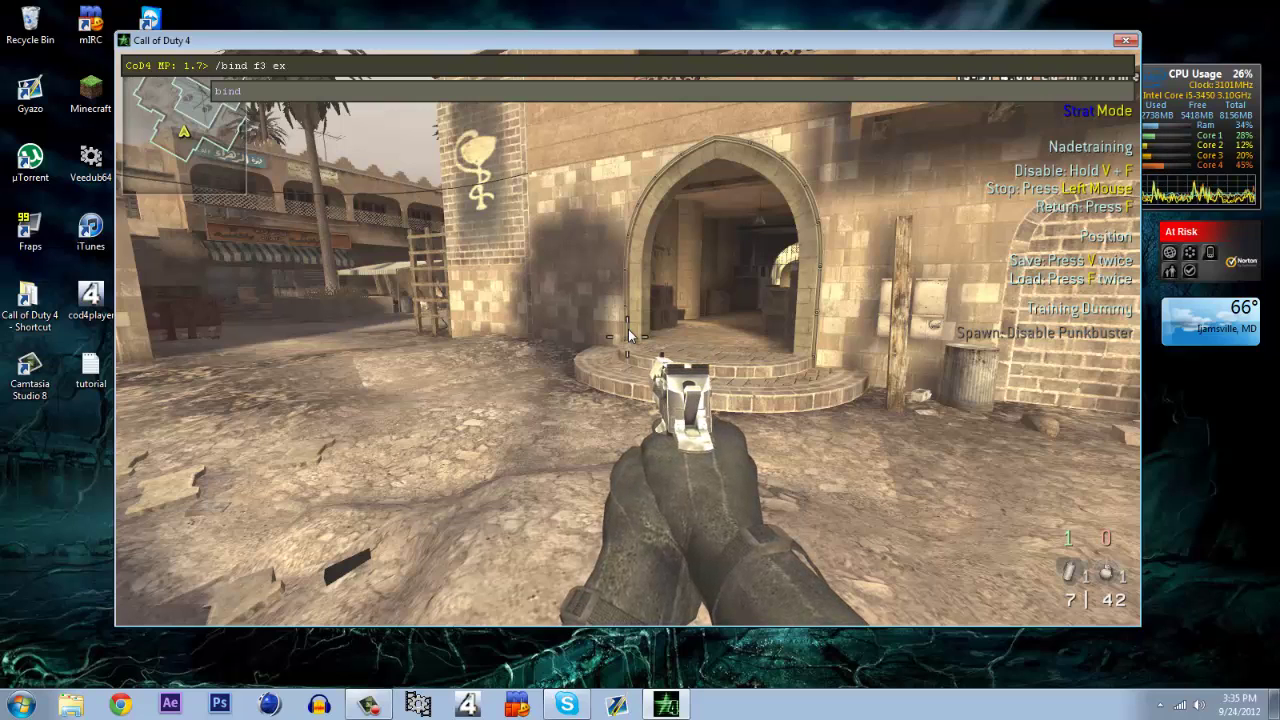
text(tut)
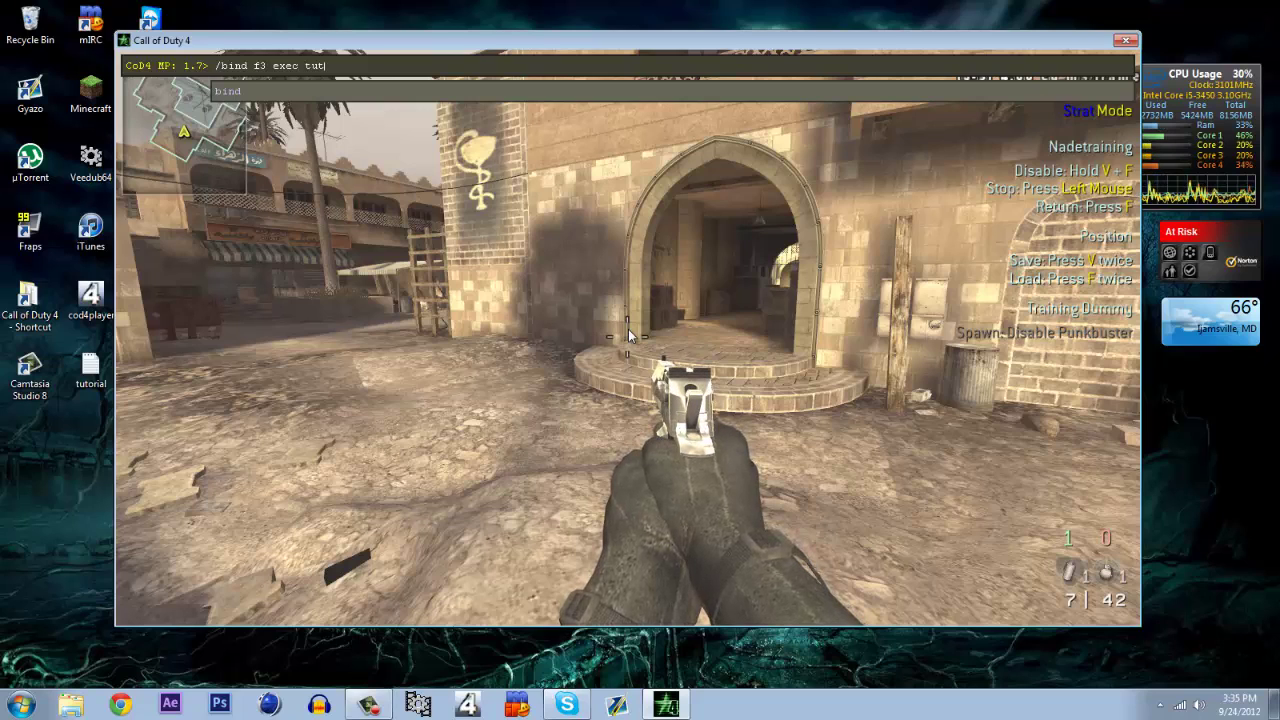
text(.cfg)
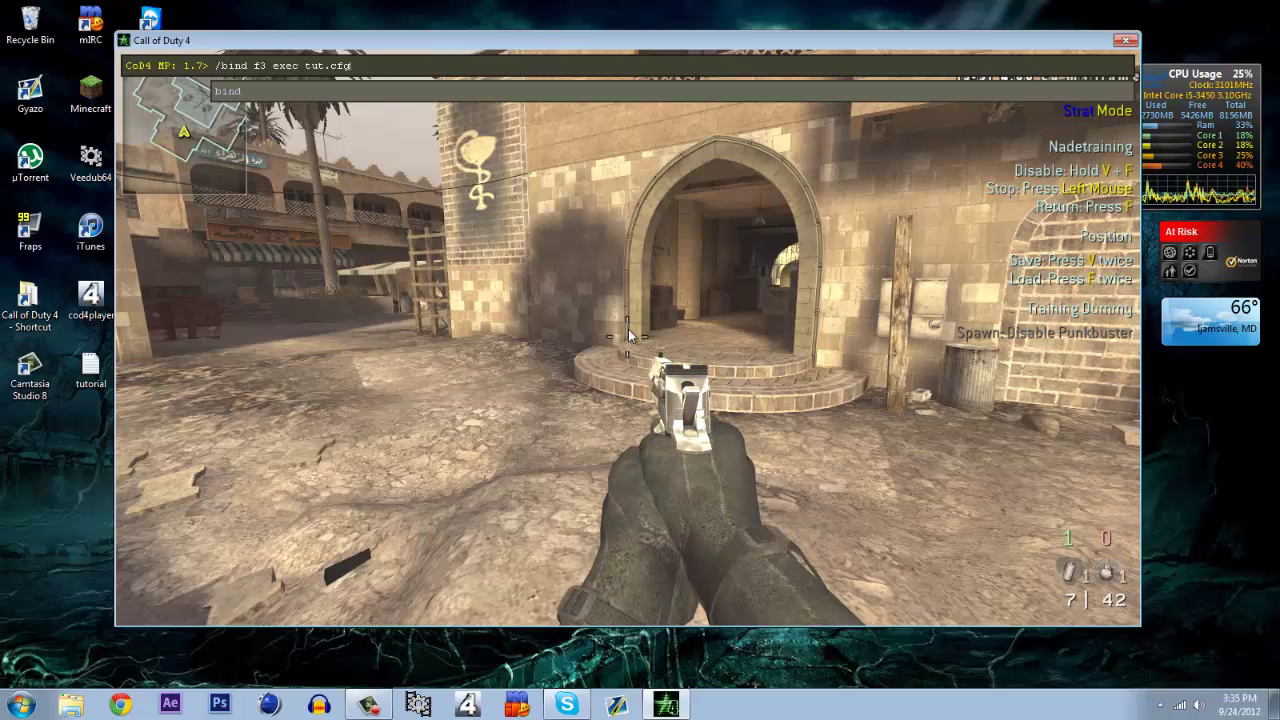
key(Return)
key(grave)
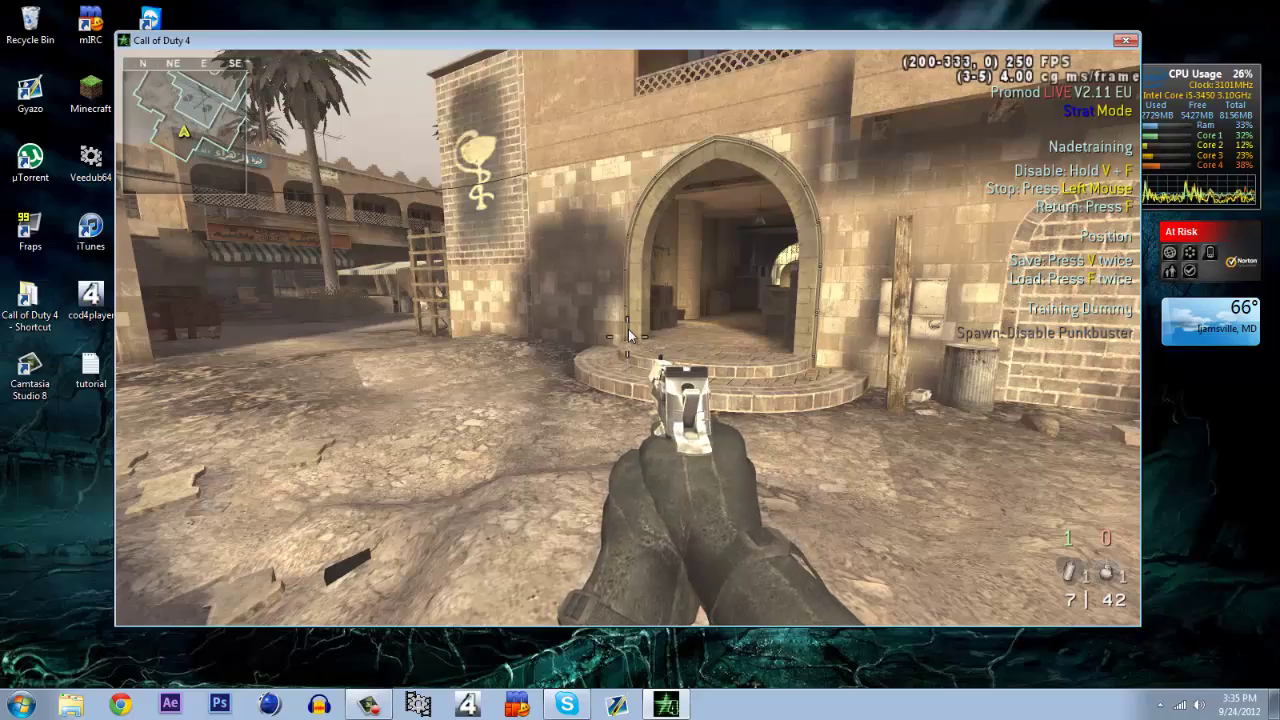
key(w)
key(w)
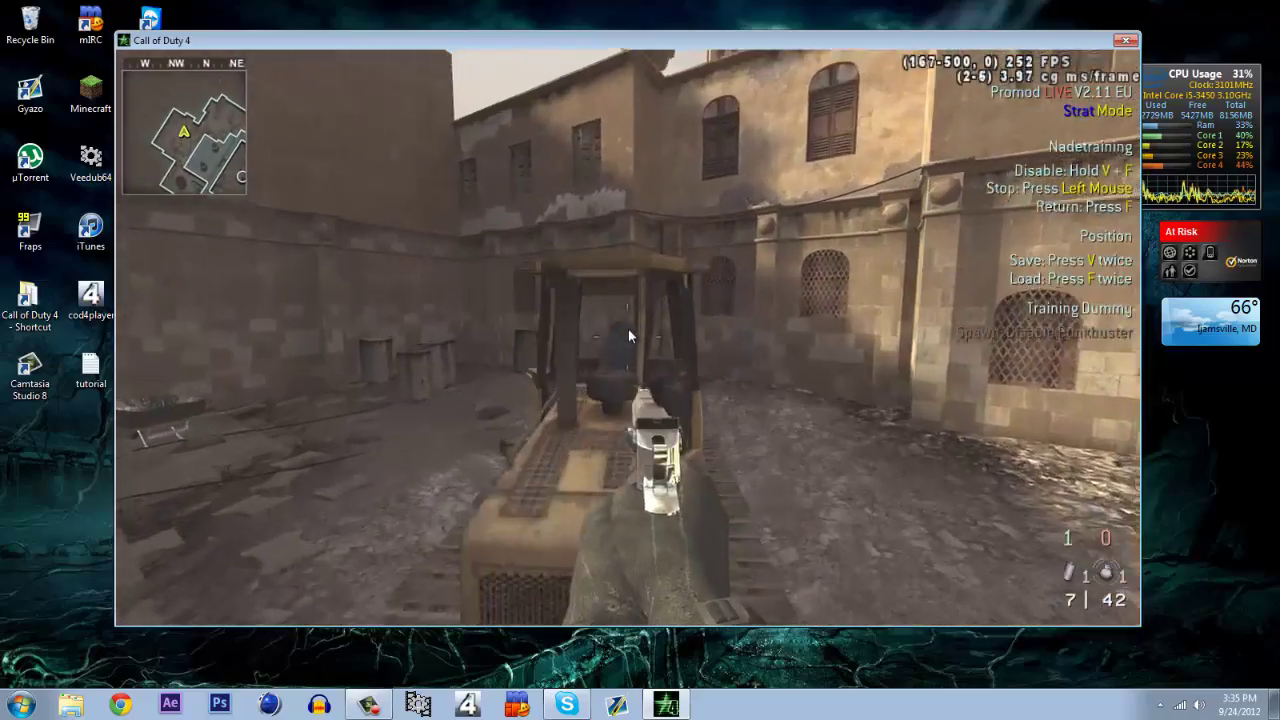
key(1)
key(w)
key(1)
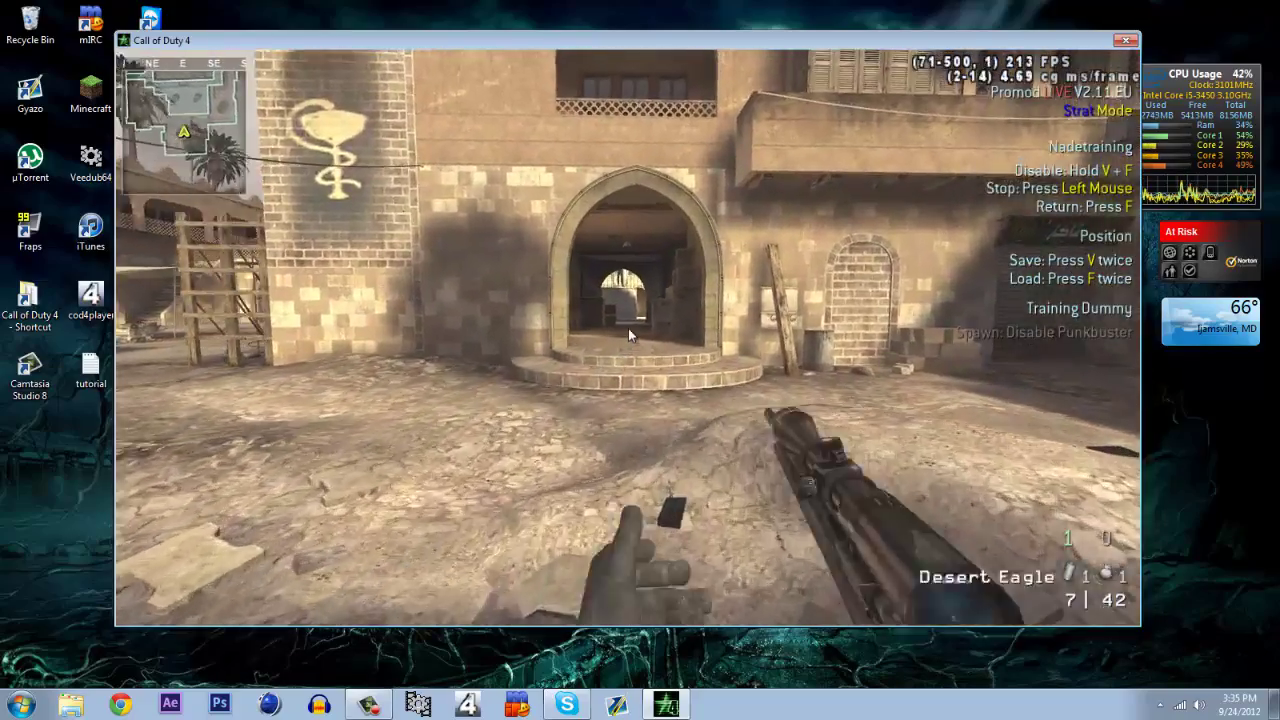
key(1)
key(1)
key(1)
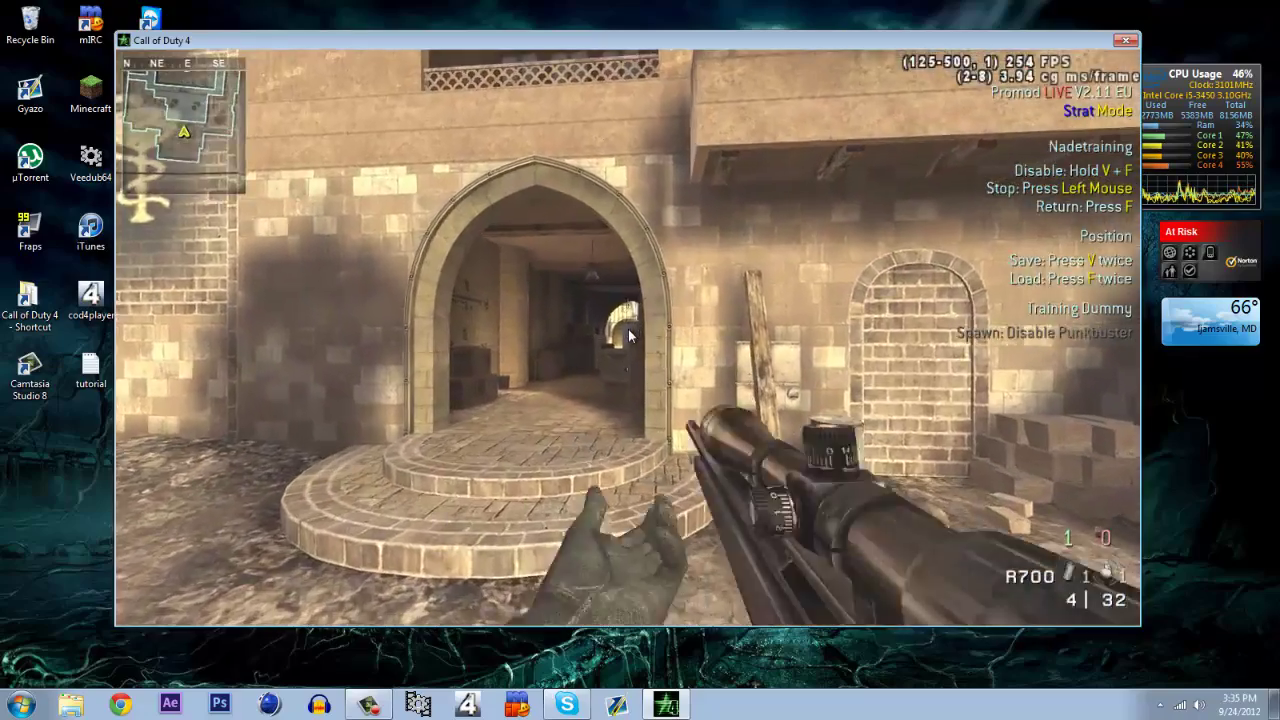
right_click(630, 335)
key(1)
Leave the Showdown match and close the Call of Duty 4 window.
key(Escape)
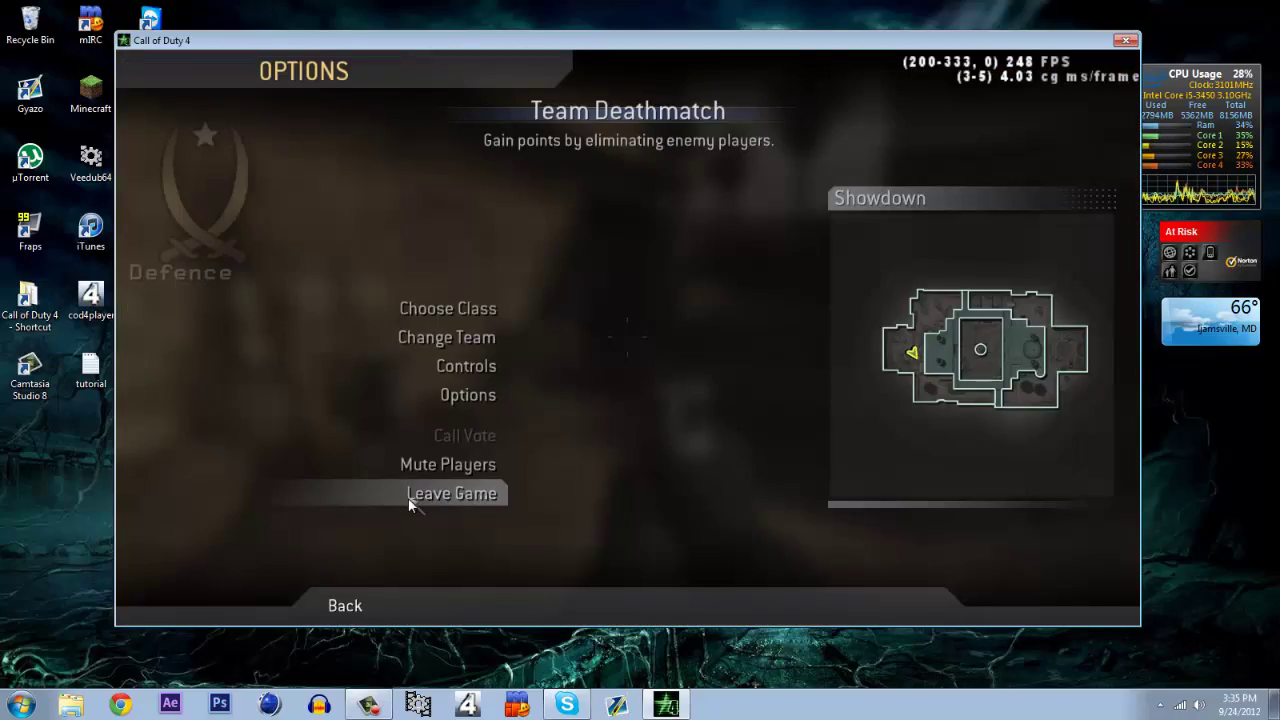
click(410, 499)
click(707, 349)
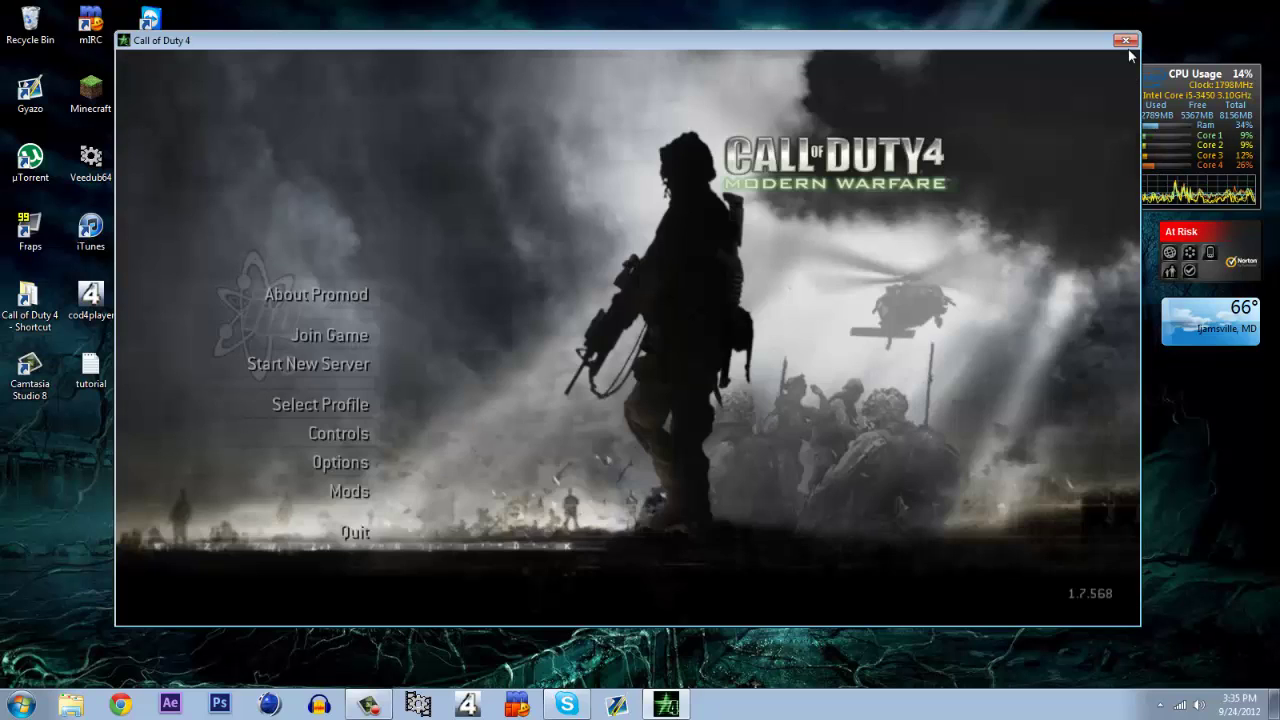
click(1127, 42)
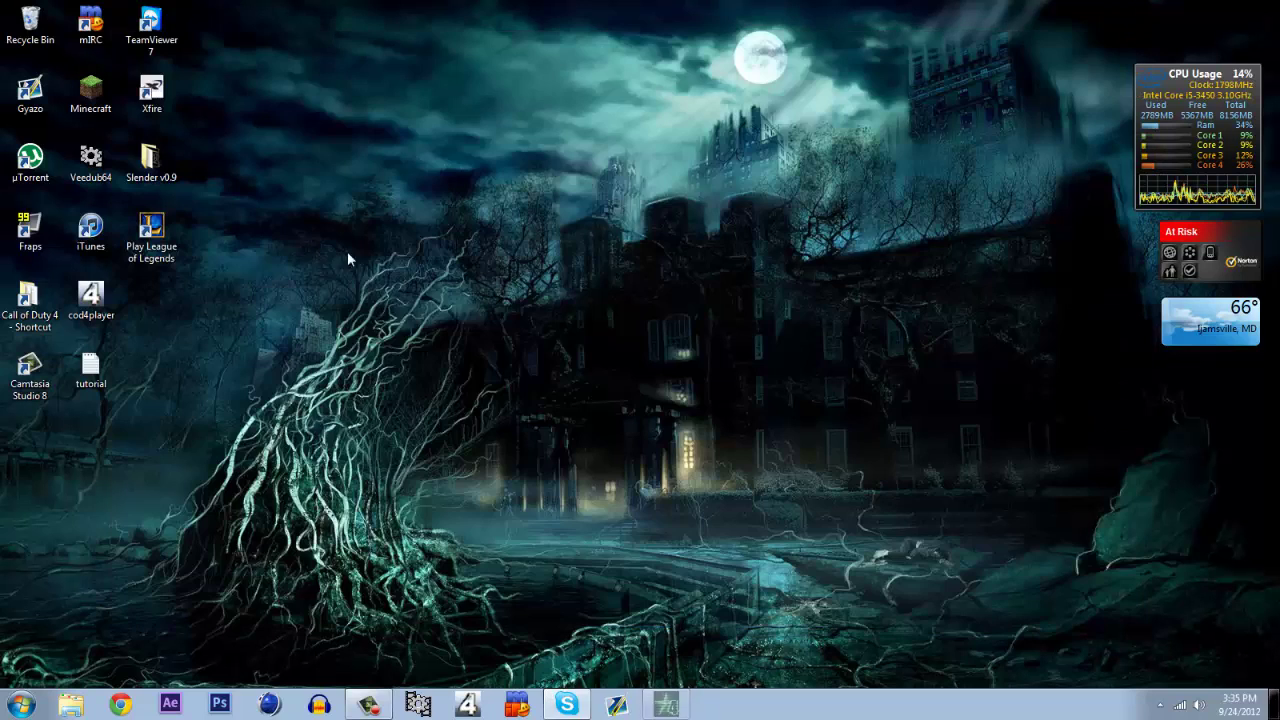
Launch cod4player and browse for a demo to open in the demos folder of the promodlive211 mod.
double_click(90, 317)
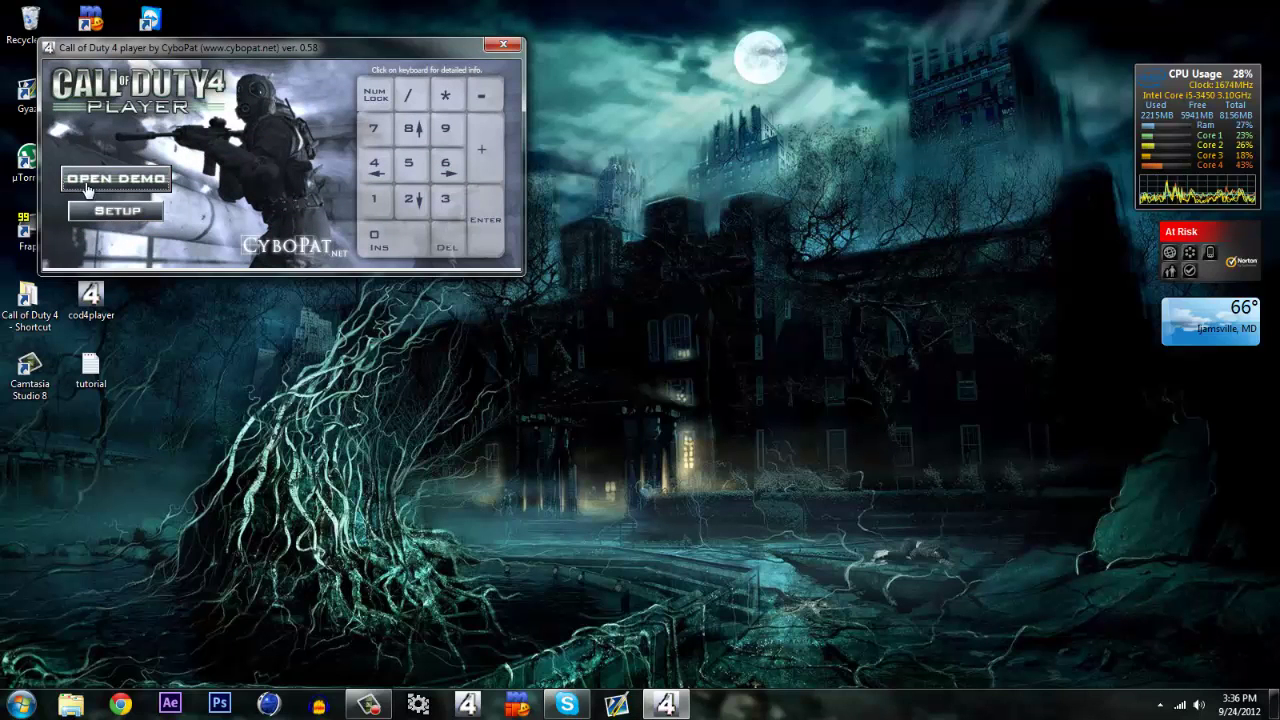
click(114, 180)
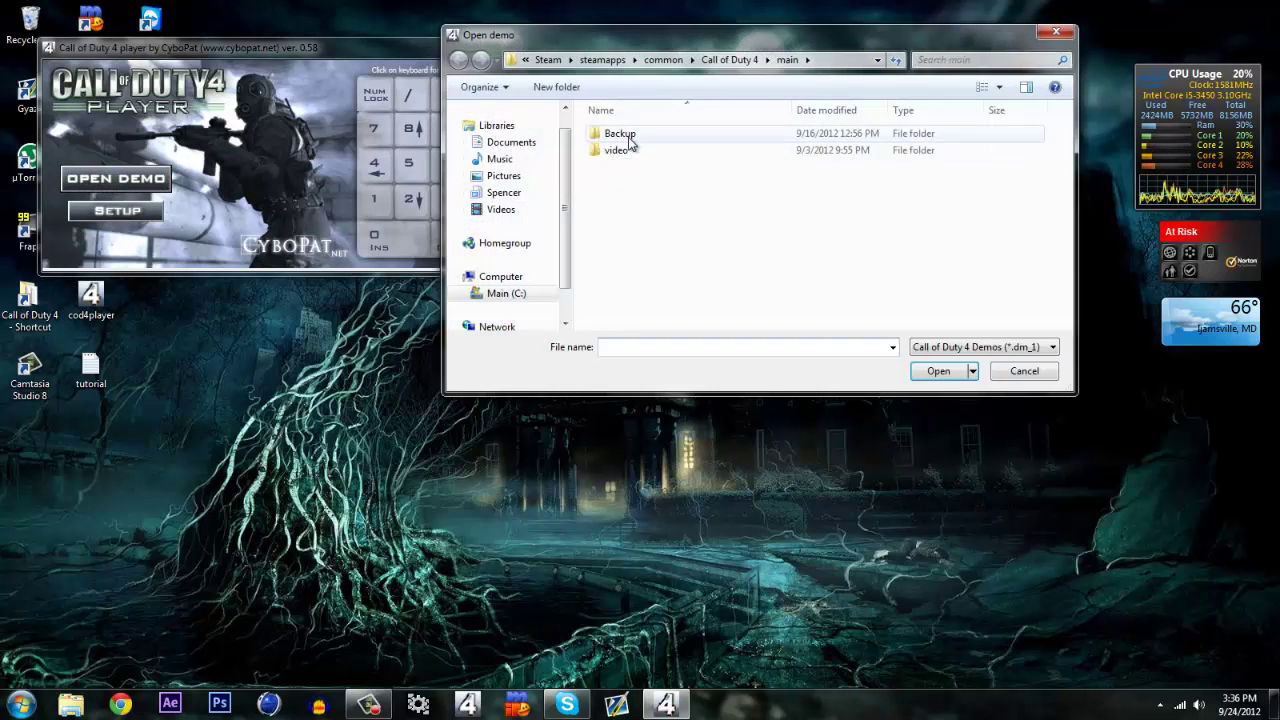
click(729, 59)
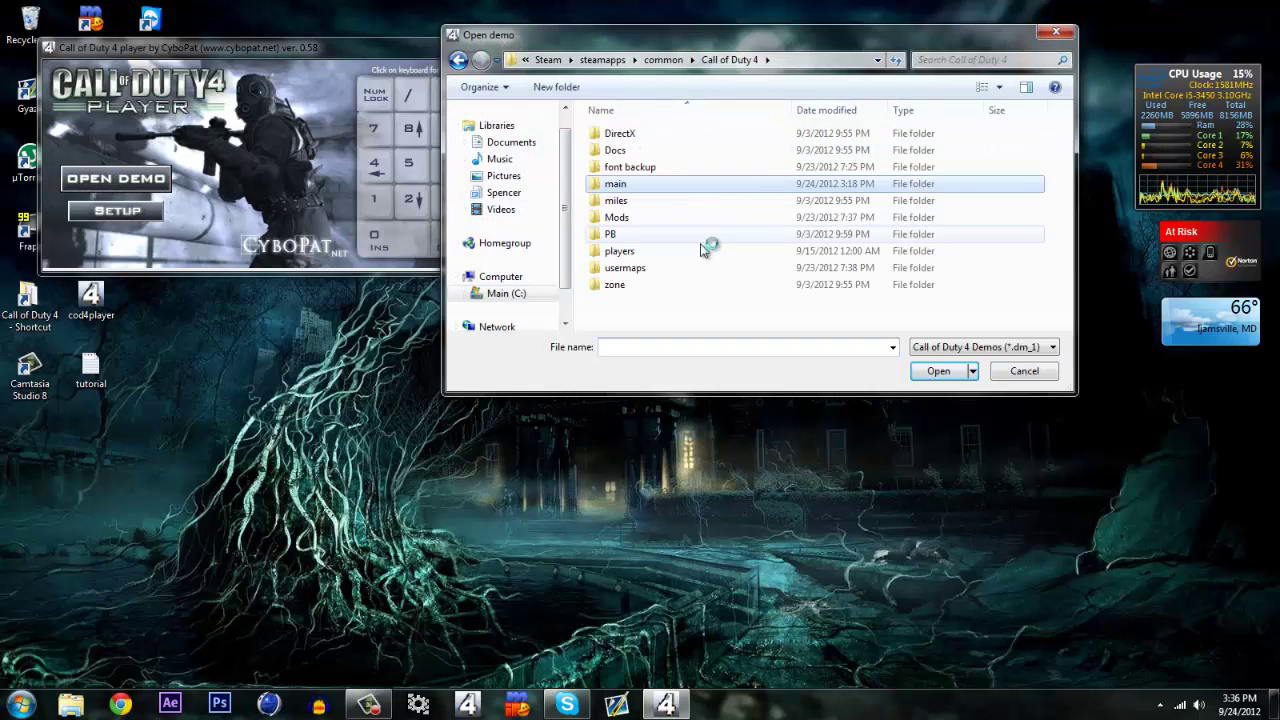
double_click(664, 224)
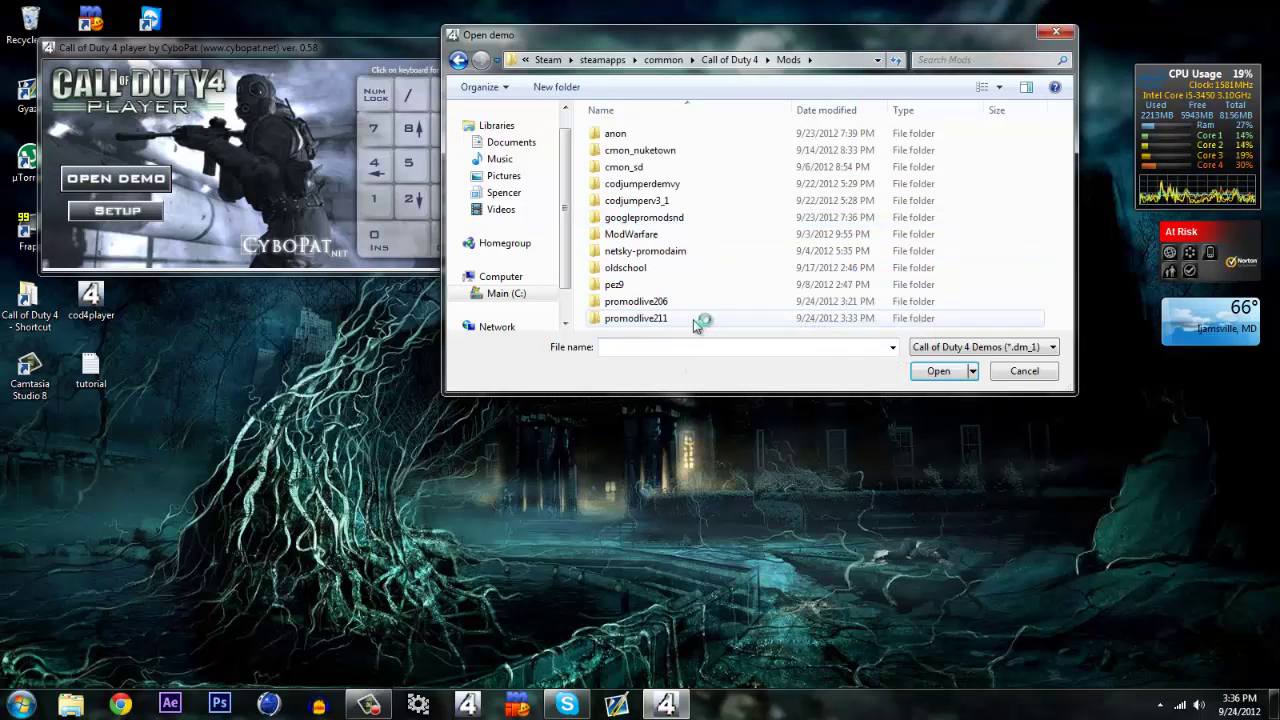
double_click(636, 318)
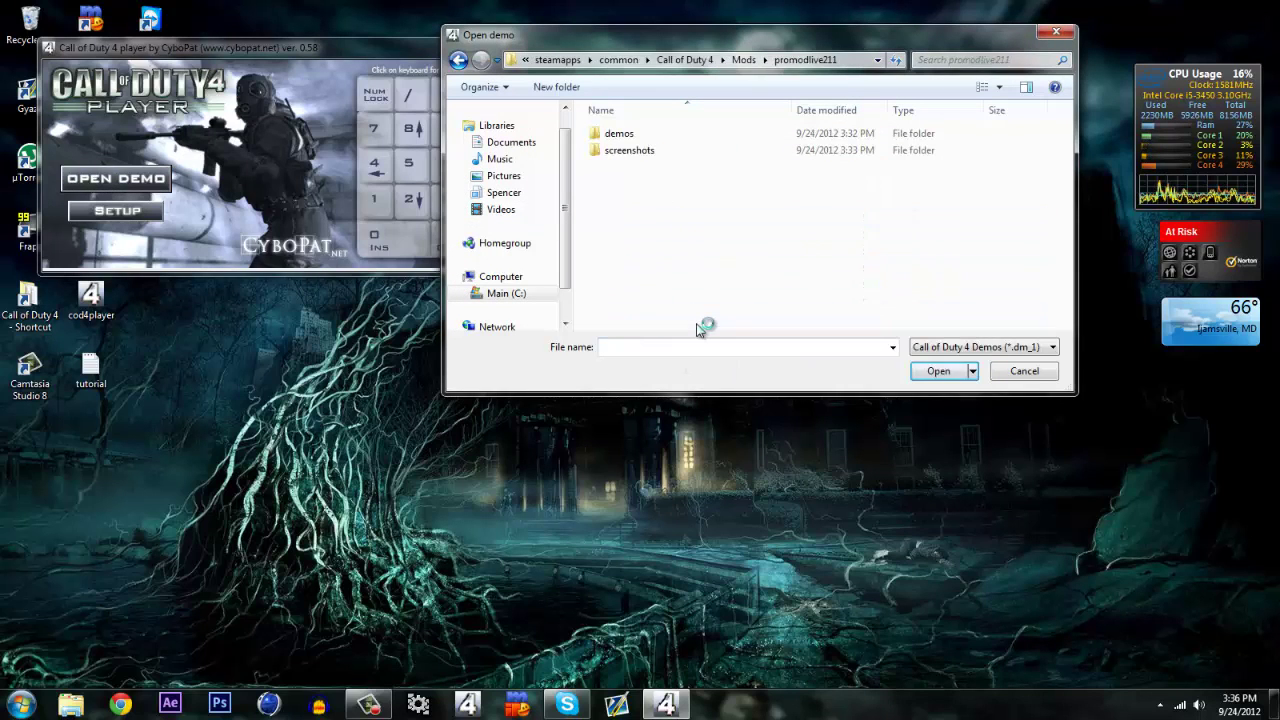
double_click(663, 133)
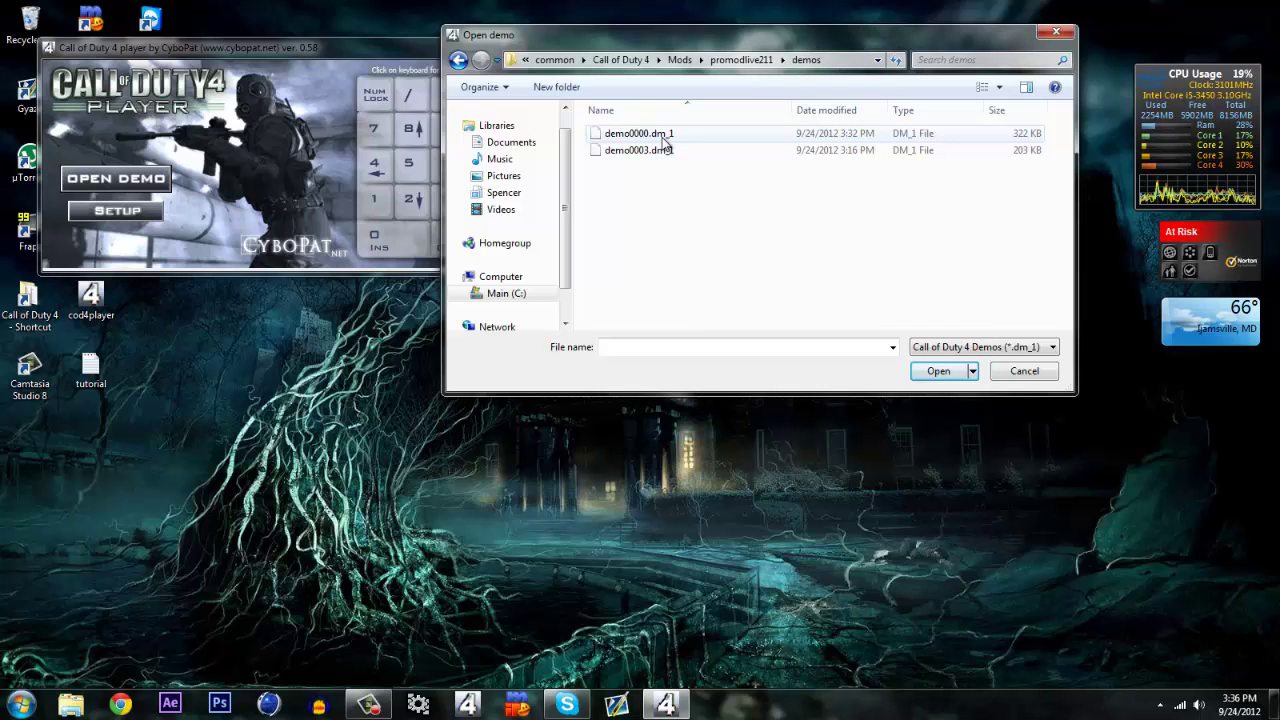
Delete demo0003.dm_1 from the demos folder and open demo0000.dm_1 for playback.
click(662, 151)
key(Delete)
key(Return)
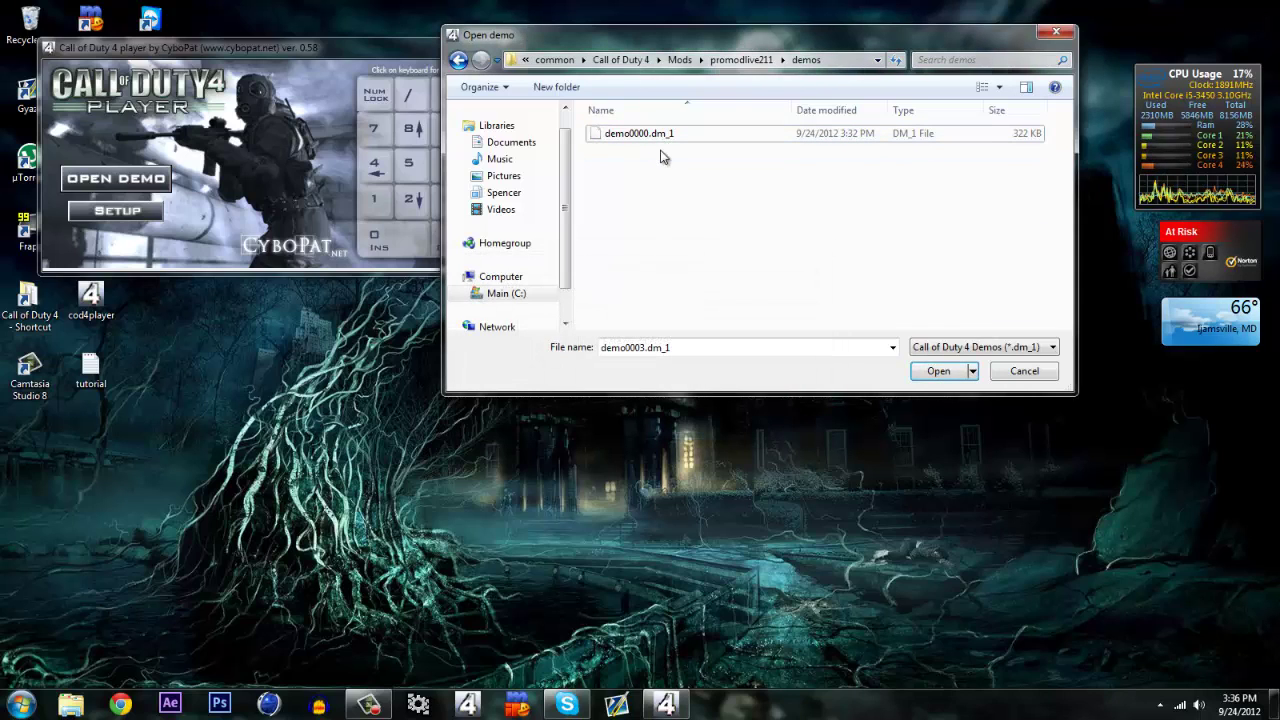
double_click(660, 136)
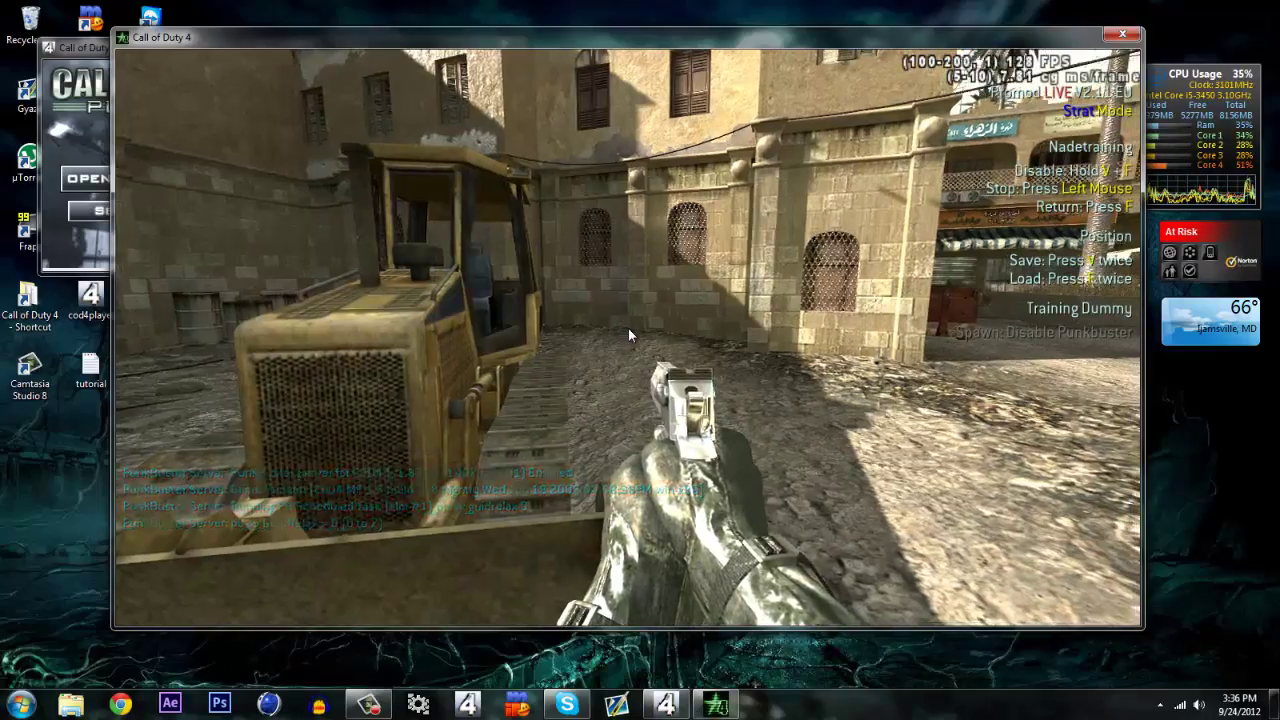
Watch the playback of the opened demo to check how the recorded footage looks.
key(w)
key(w)
key(1)
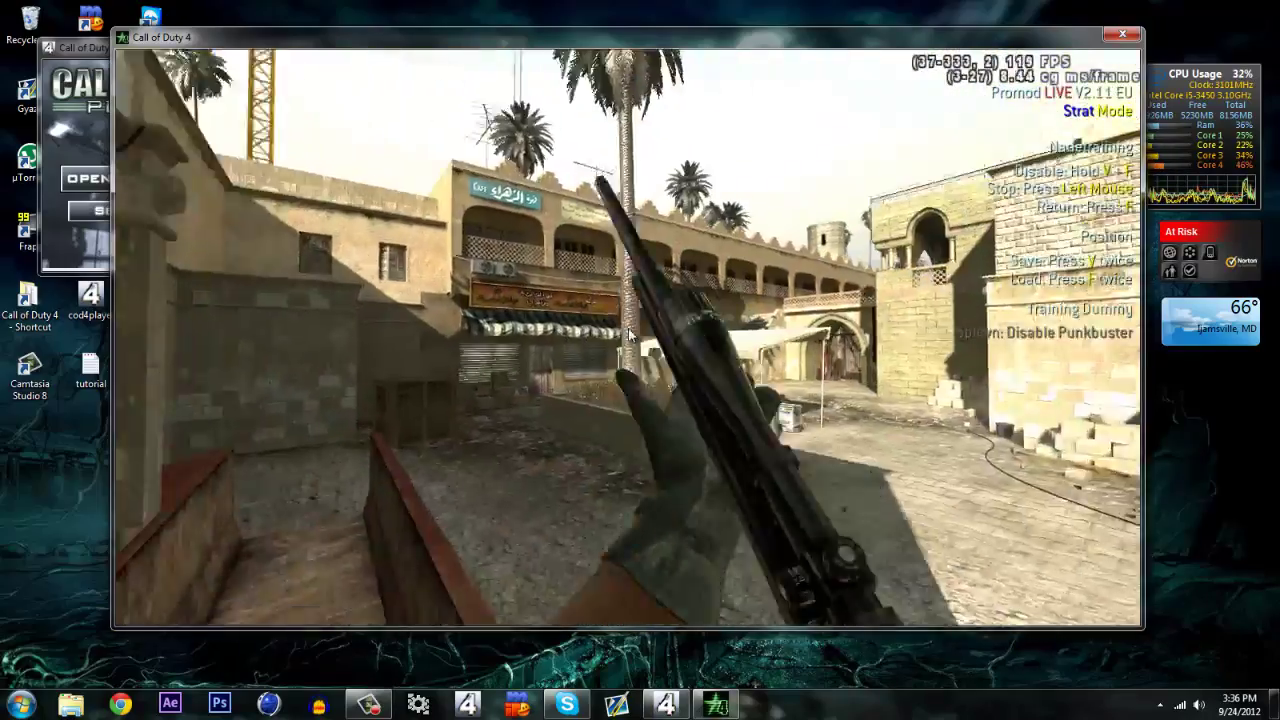
key(1)
key(w)
key(space)
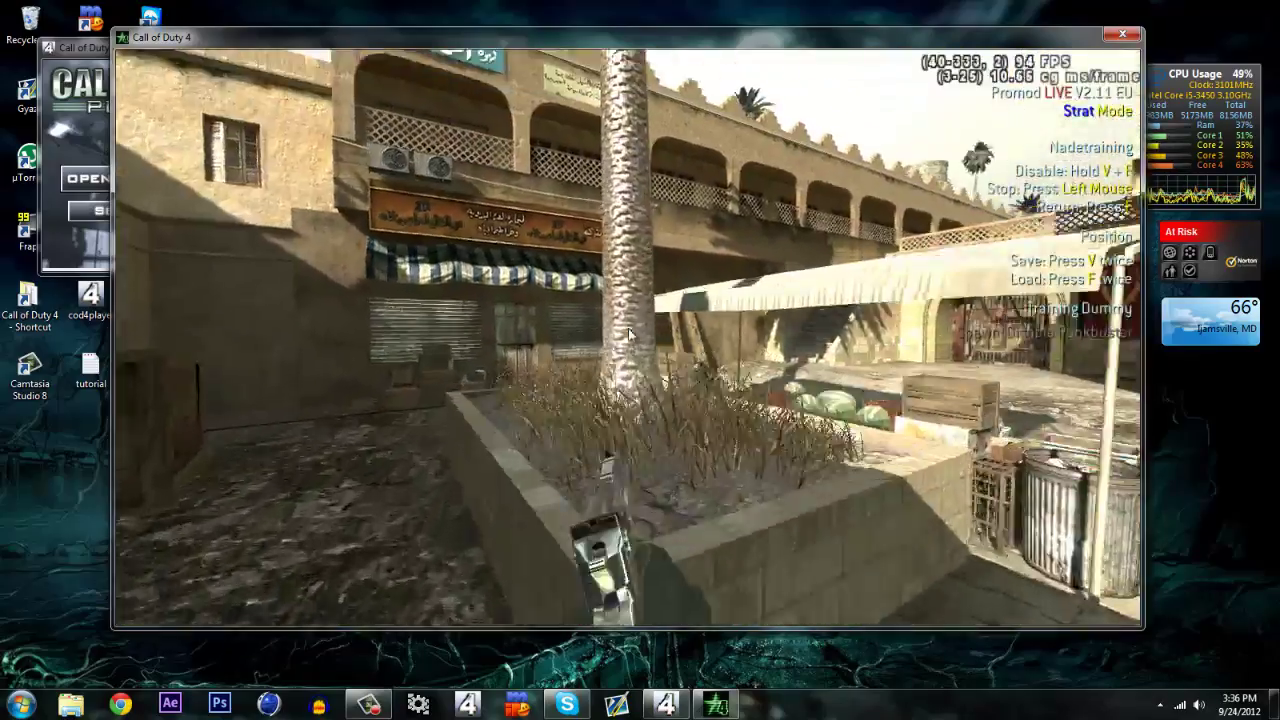
key(1)
key(w)
key(1)
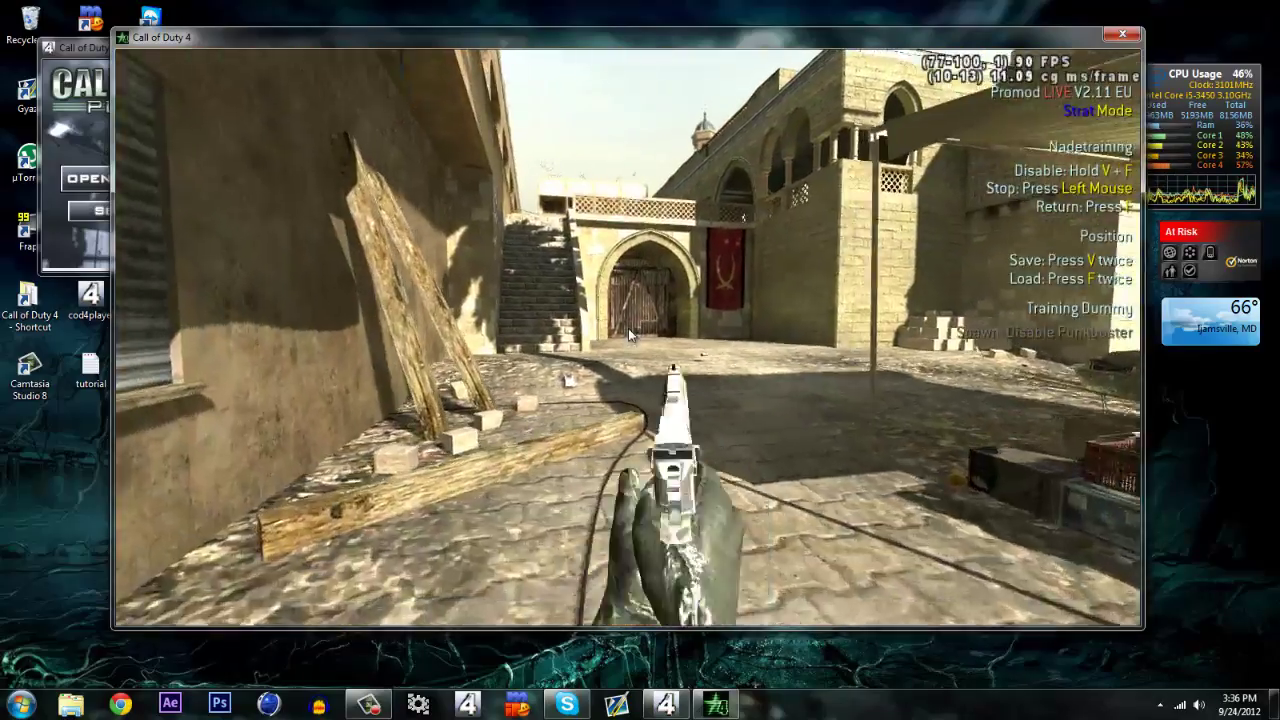
key(w)
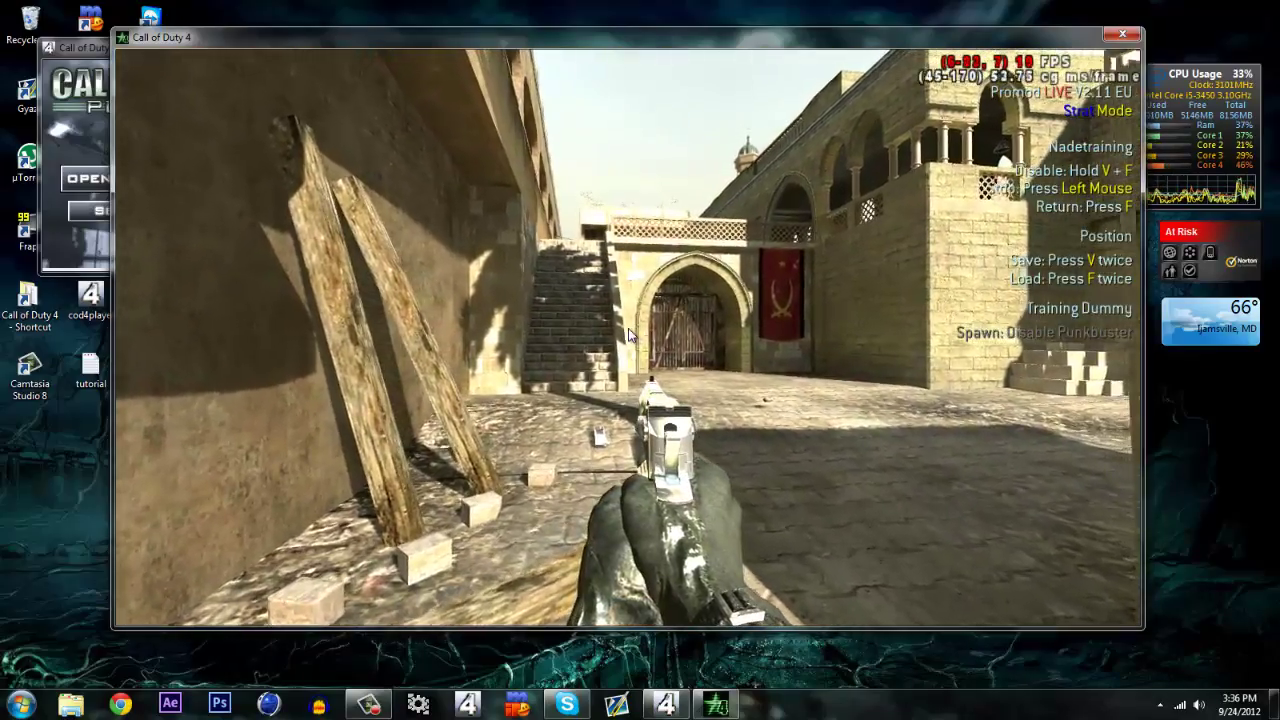
Let the demo play on and follow the footage up to the stone stairs beside the arched gate.
key(w)
key(r)
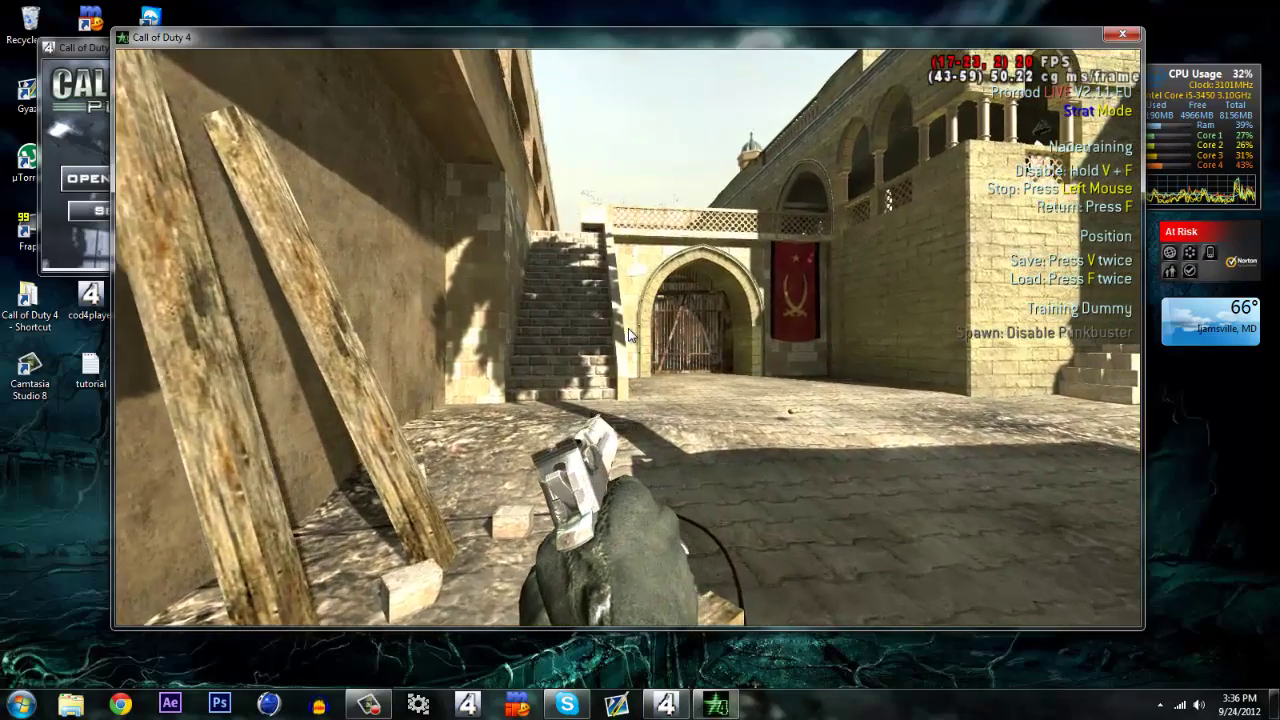
key(w)
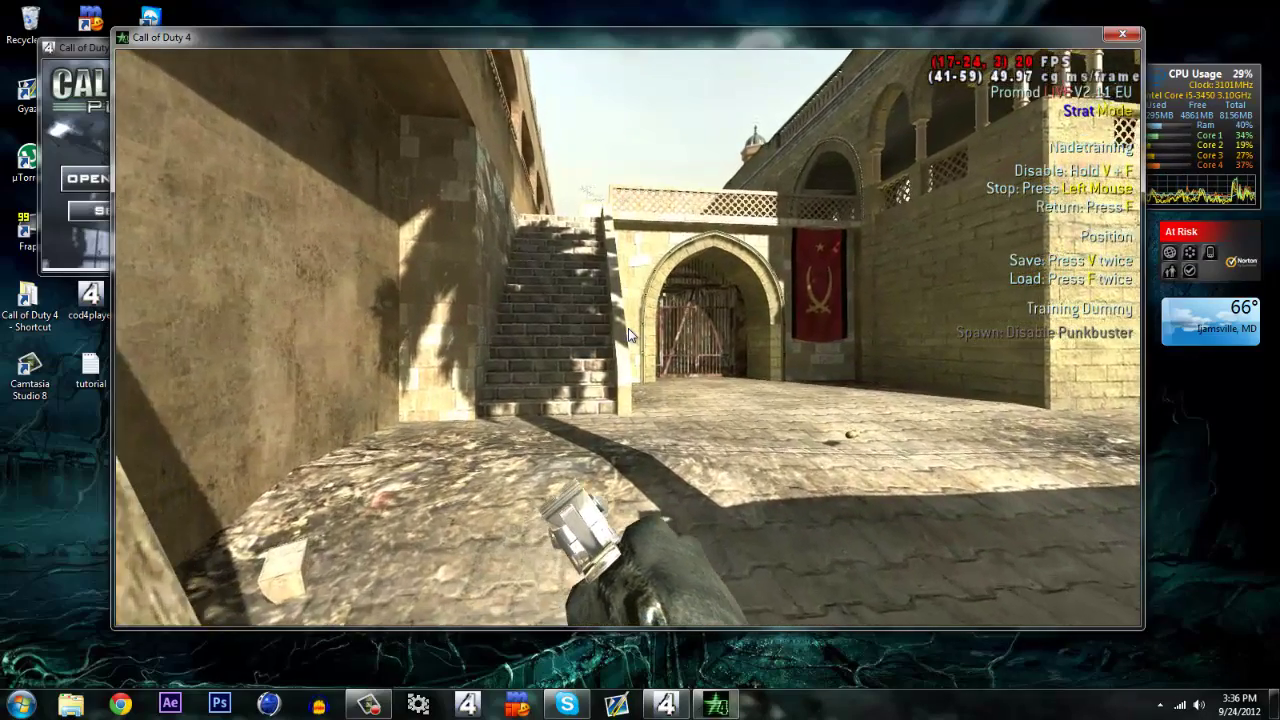
key(w)
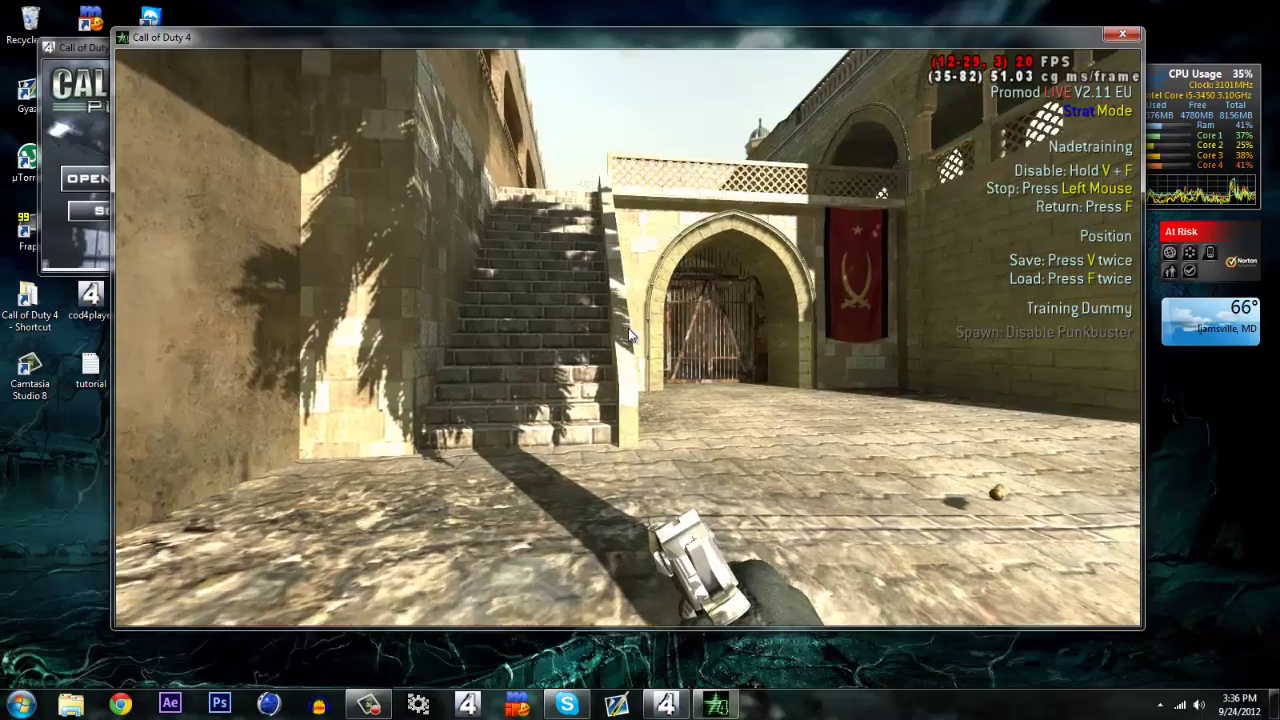
key(w)
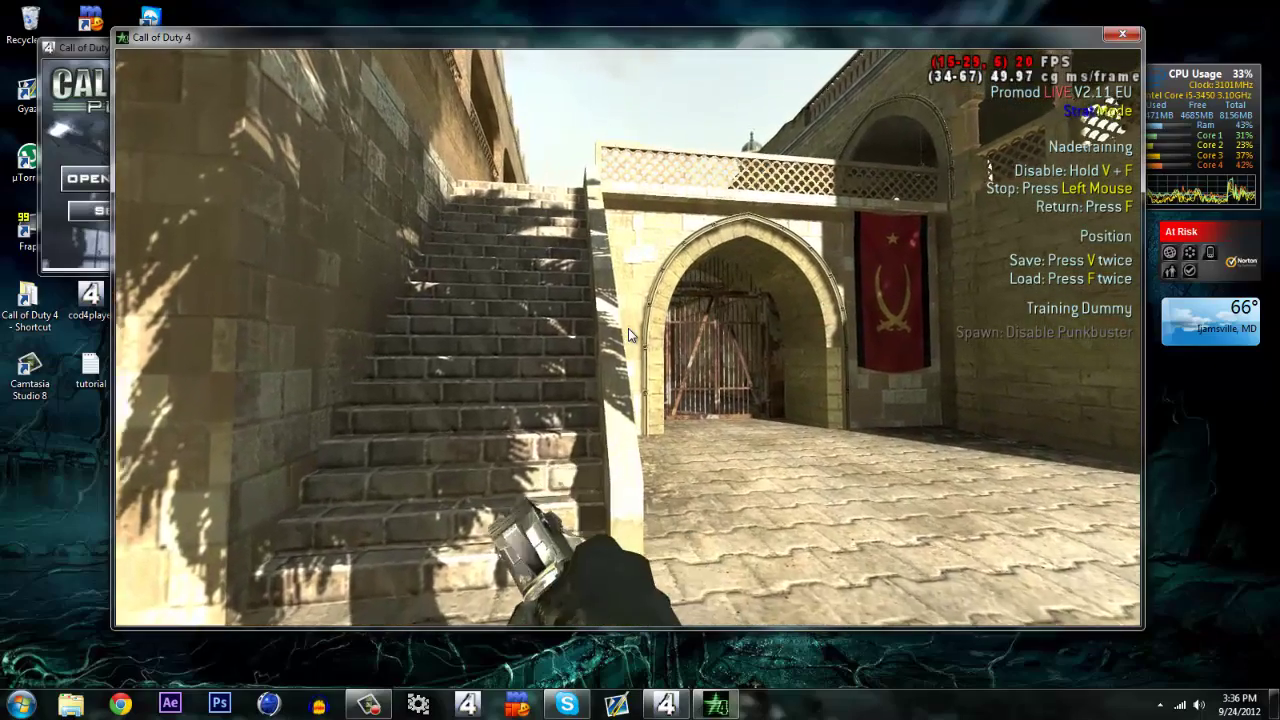
key(w)
key(w)
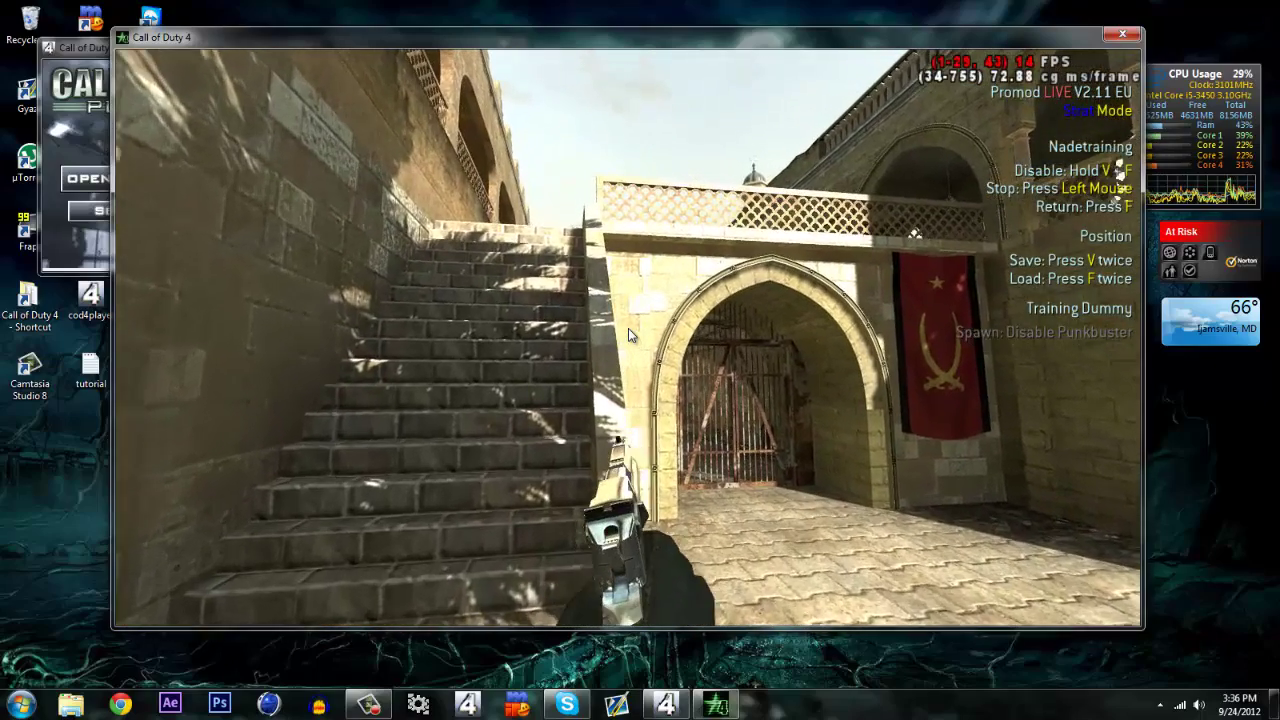
key(alt+Tab)
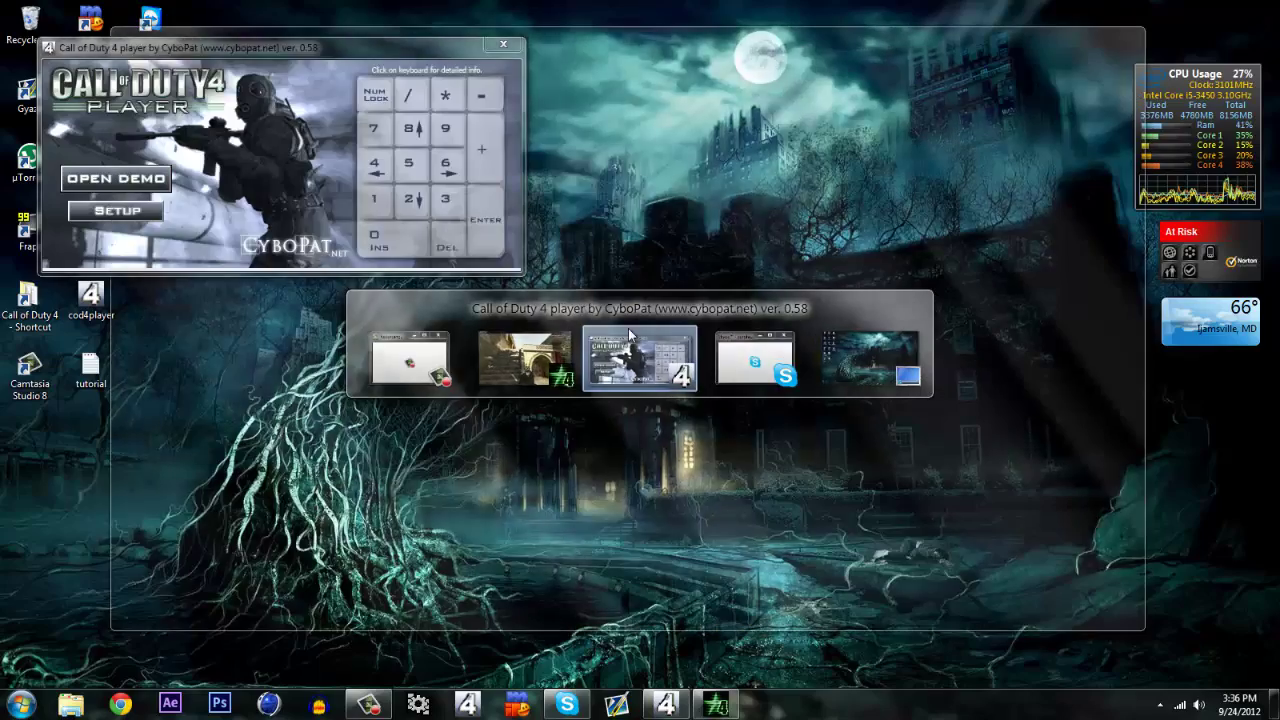
key(Tab)
key(Tab)
key(Tab)
key(Tab)
key(Tab)
key(Tab)
key(Tab)
key(Tab)
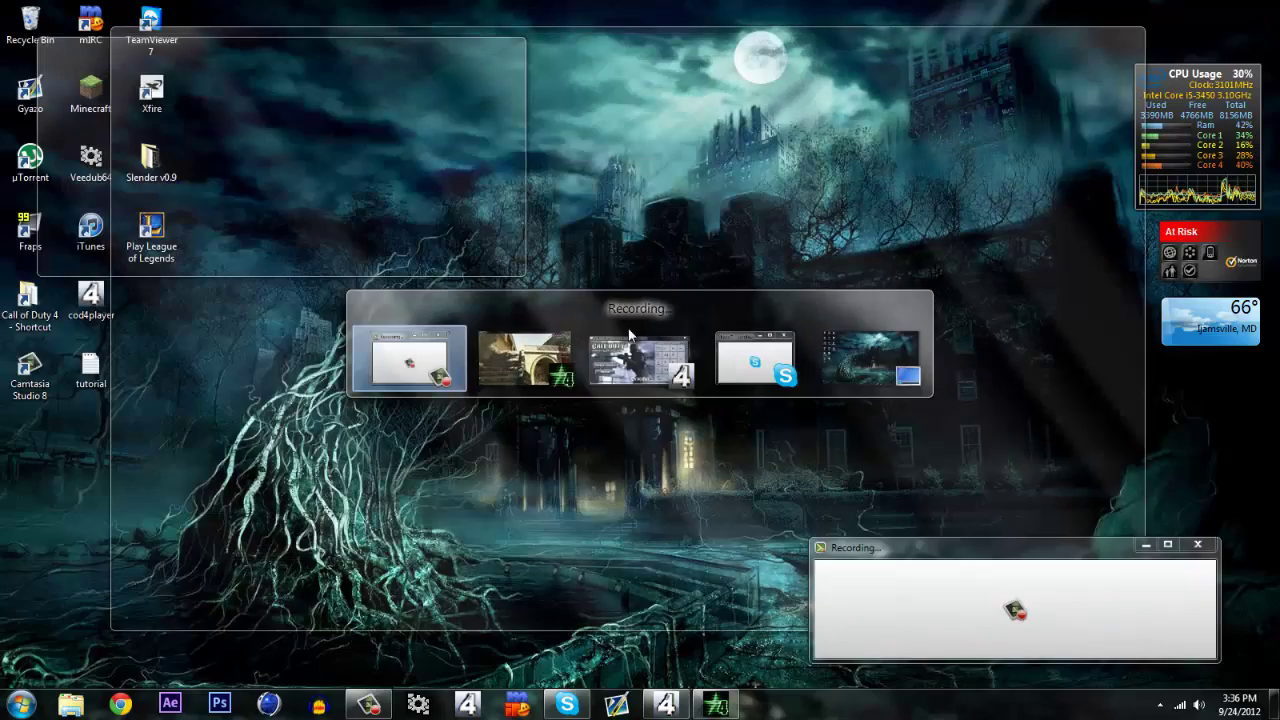
key(Tab)
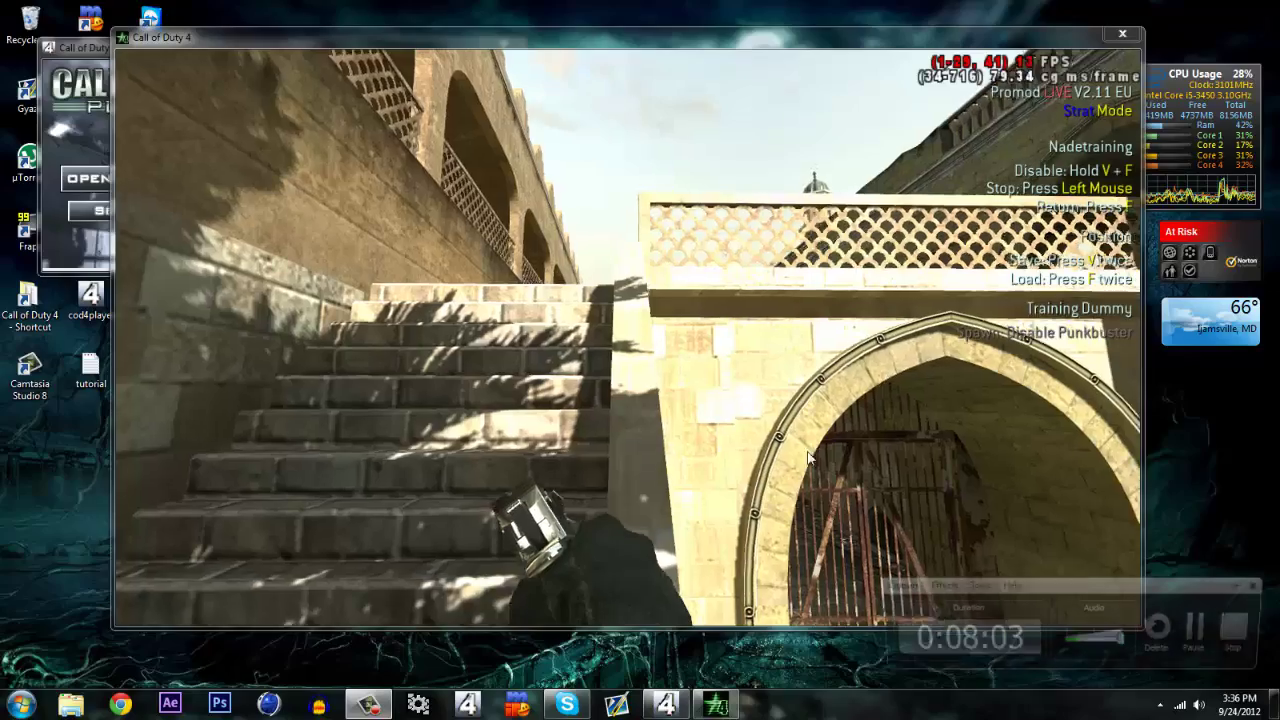